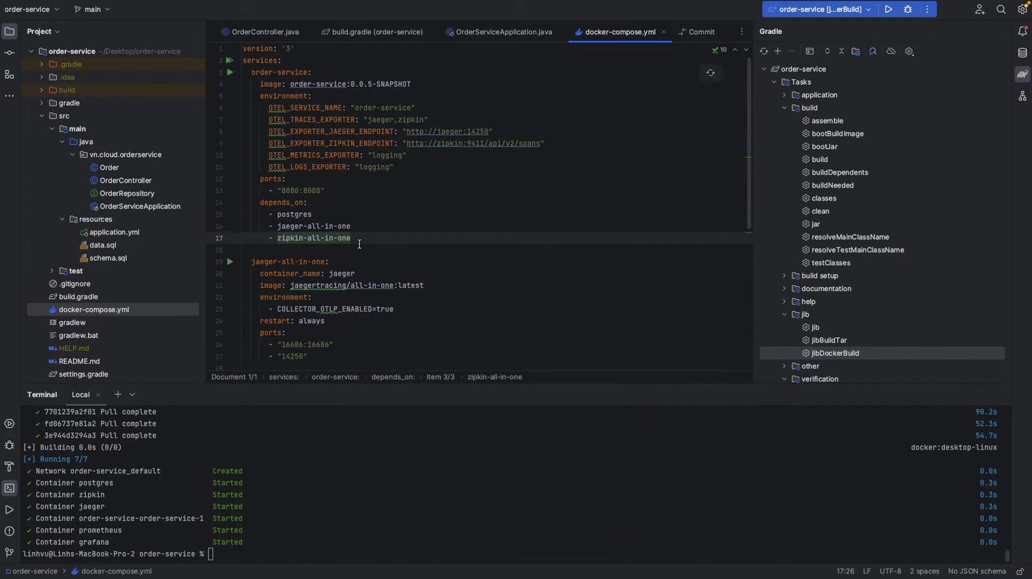
# - Add a prometheus service block using prom/prometheus on port 9090 after zipkin-all-in-one
pyautogui.press('Down')
pyautogui.press('Return')
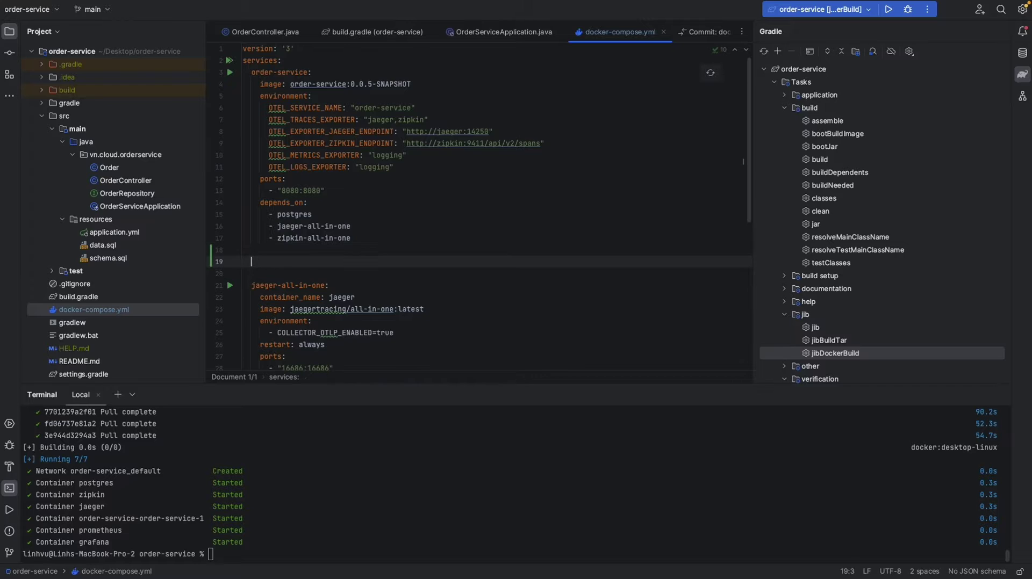
pyautogui.write("prometheus:   container_name: prometheus   image: prom/prometheus   volumes:     - ./docker/prometheus/prometheus.yml:/etc/prometheus/prometheus.yml   command:     - --config.file=/etc/prometheus/prometheus.yml   restart: always   ports:     - '9090:9090'   depends_on:     - order-service")
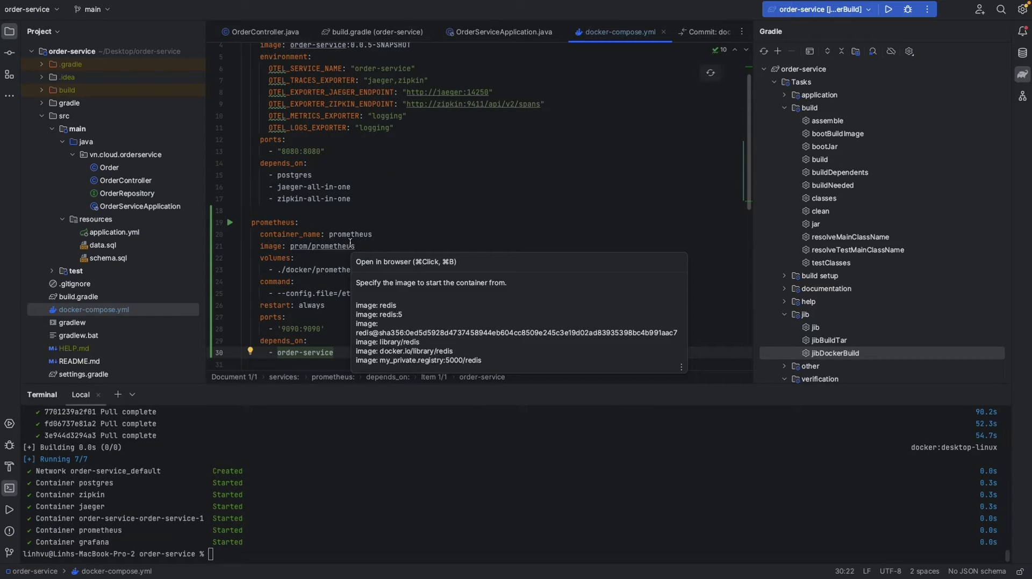
pyautogui.click(289, 249)
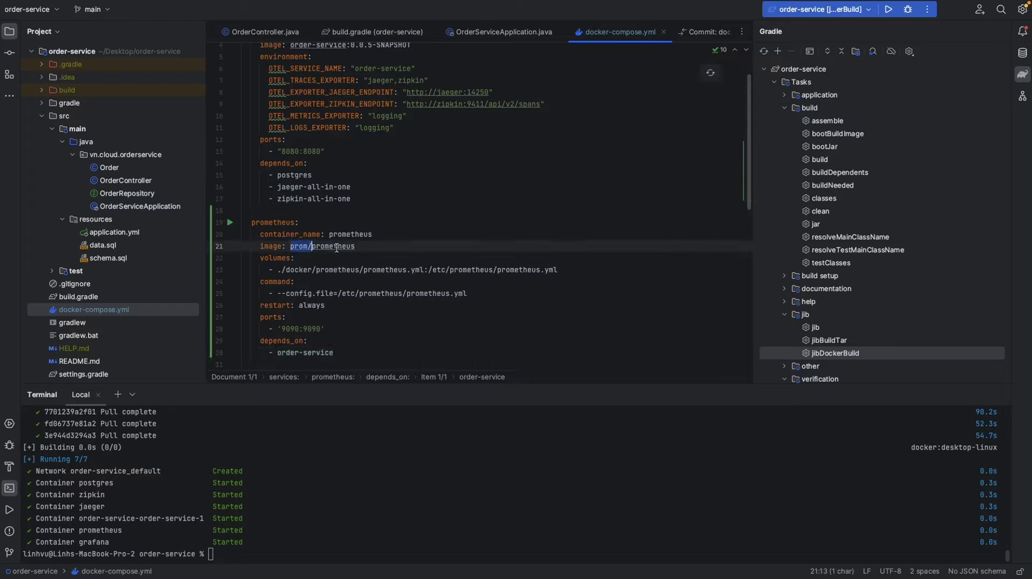
pyautogui.click(335, 277)
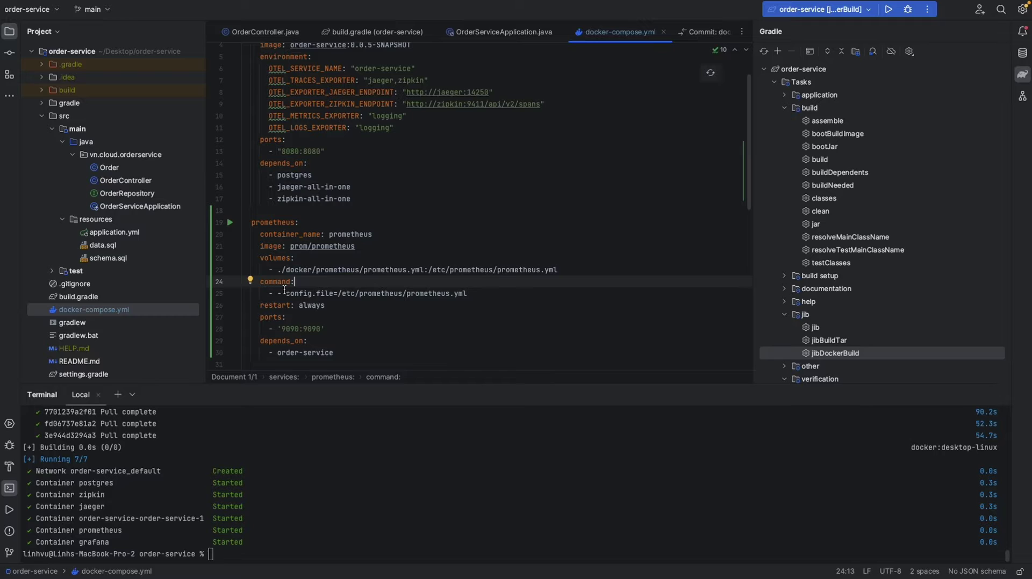
# - Review the --config.file /etc/prometheus/prometheus.yml argument and the ./docker/prometheus/prometheus.yml volume path
pyautogui.moveTo(279, 293); pyautogui.dragTo(467, 293)
pyautogui.press('Up')
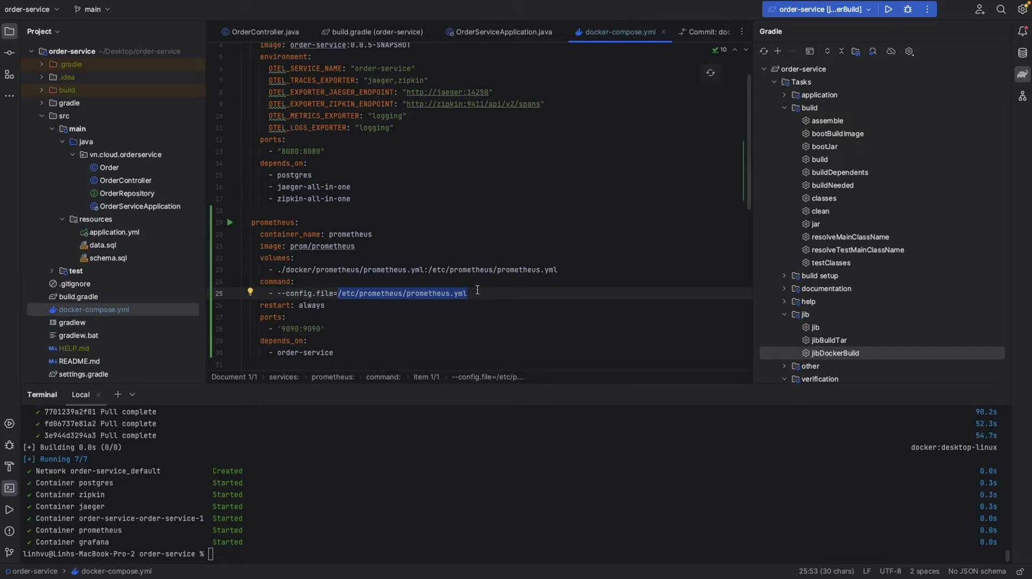
pyautogui.click(384, 294)
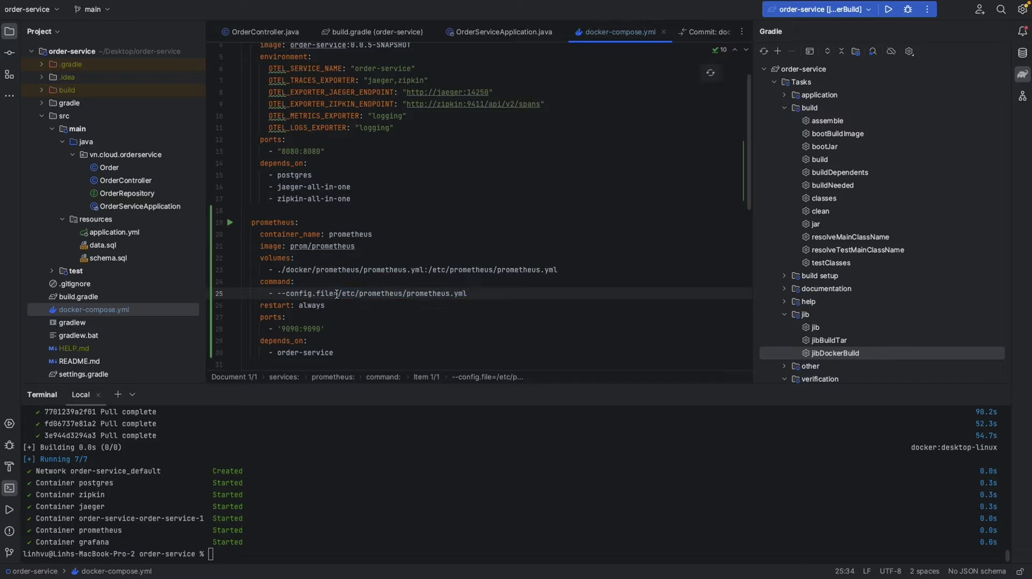
pyautogui.moveTo(337, 294); pyautogui.dragTo(460, 292)
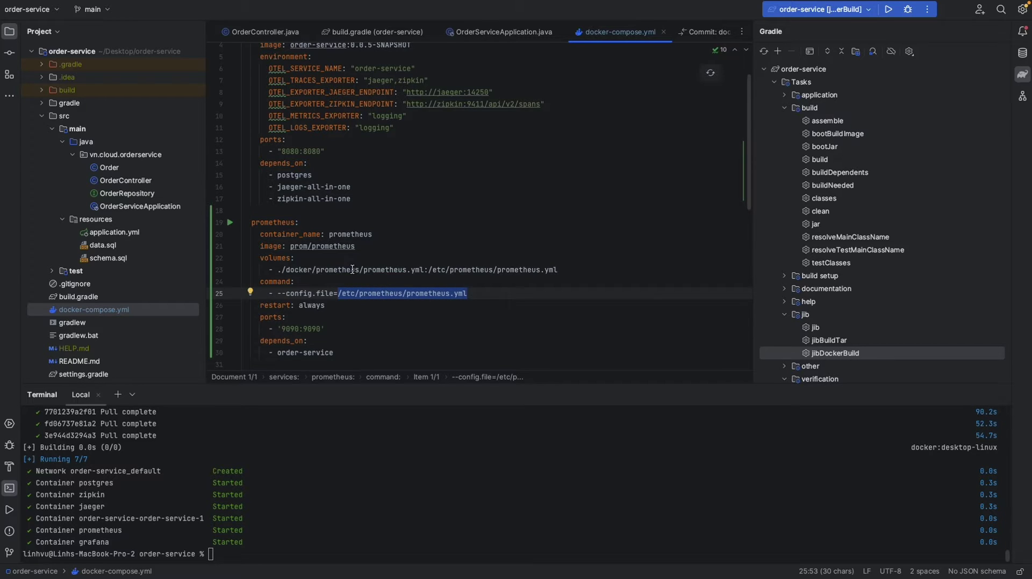
pyautogui.doubleClick(295, 272)
pyautogui.doubleClick(336, 270)
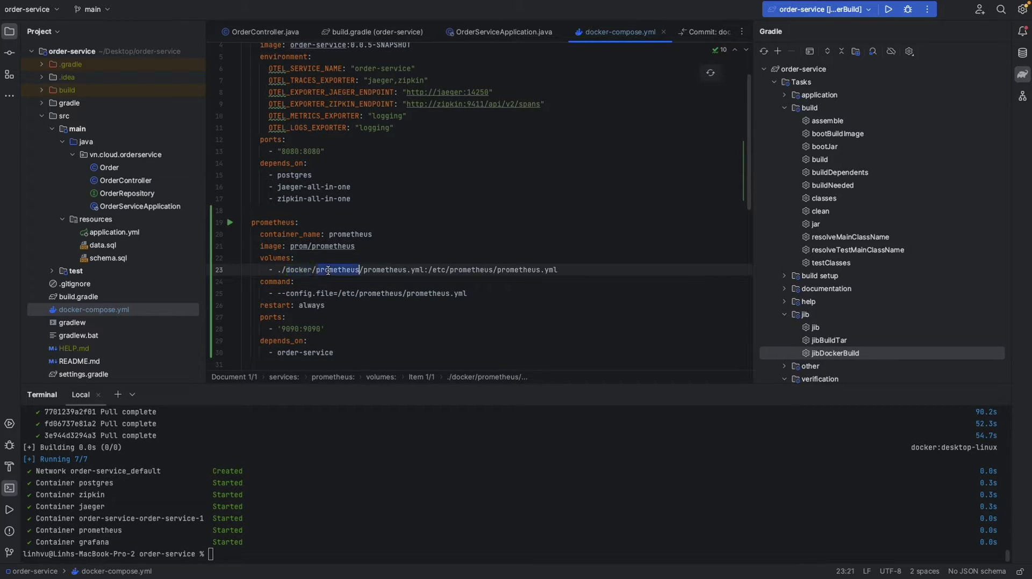
pyautogui.doubleClick(392, 270)
pyautogui.click(410, 270)
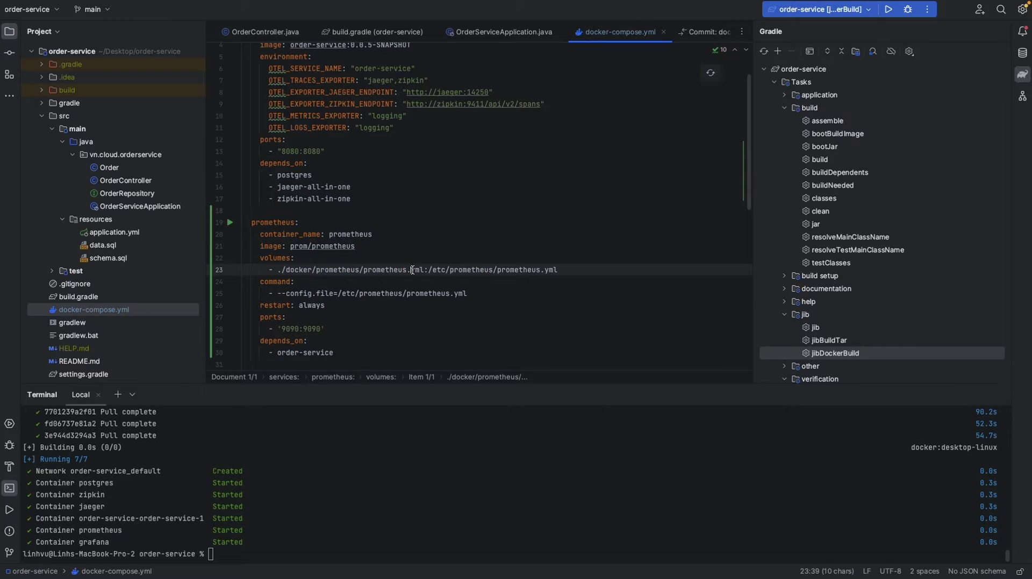
pyautogui.moveTo(281, 270); pyautogui.dragTo(425, 272)
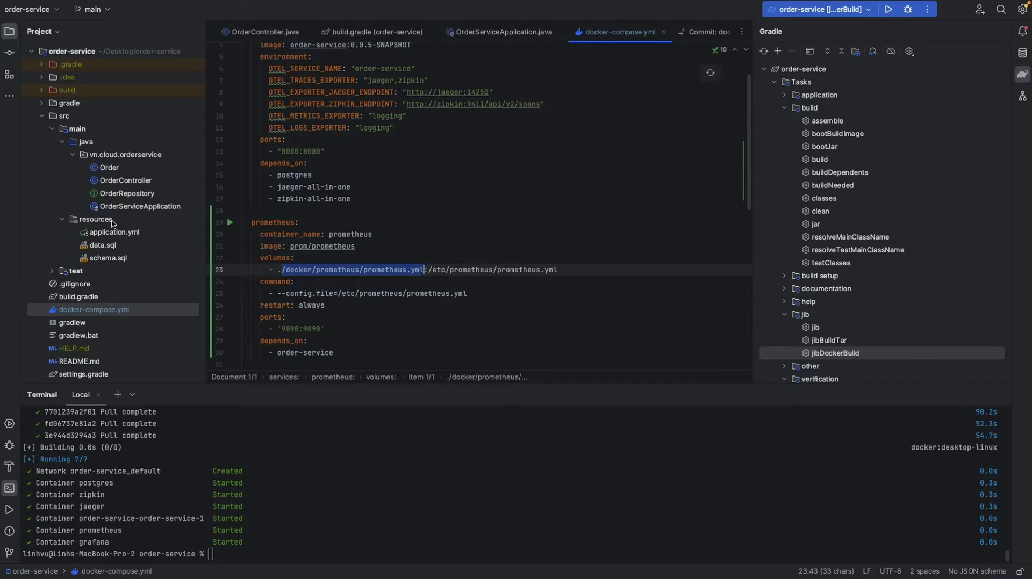
# - Create a 'docker' folder in the order-service project root
pyautogui.click(82, 54)
pyautogui.rightClick(83, 57)
pyautogui.moveTo(190, 60)
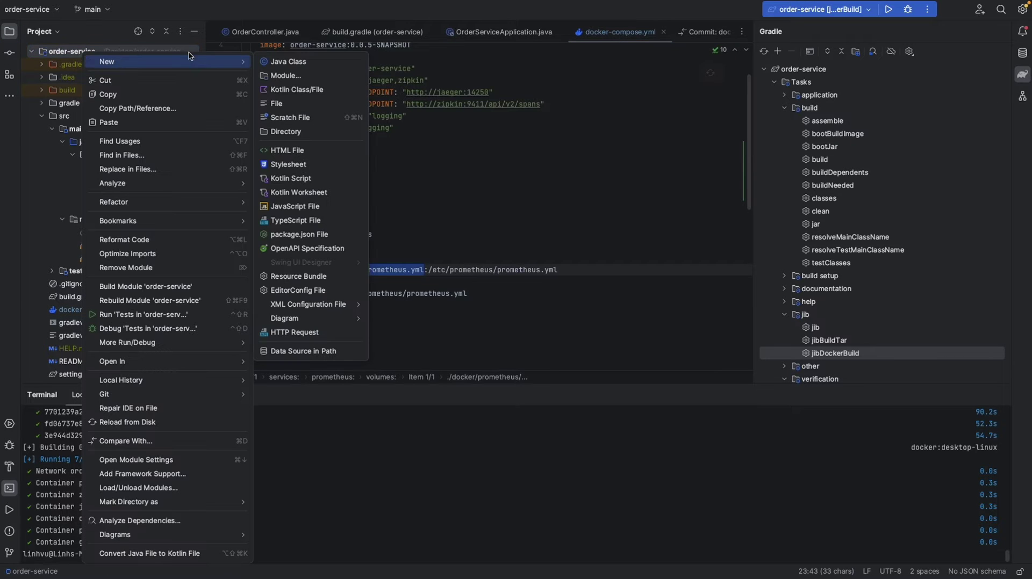
pyautogui.click(315, 132)
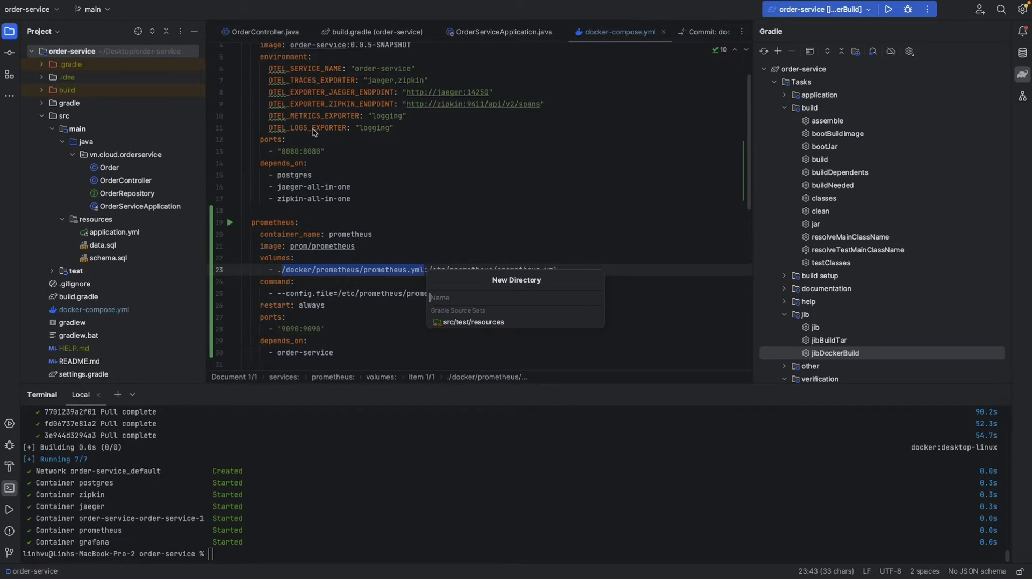
pyautogui.write('dpkce')
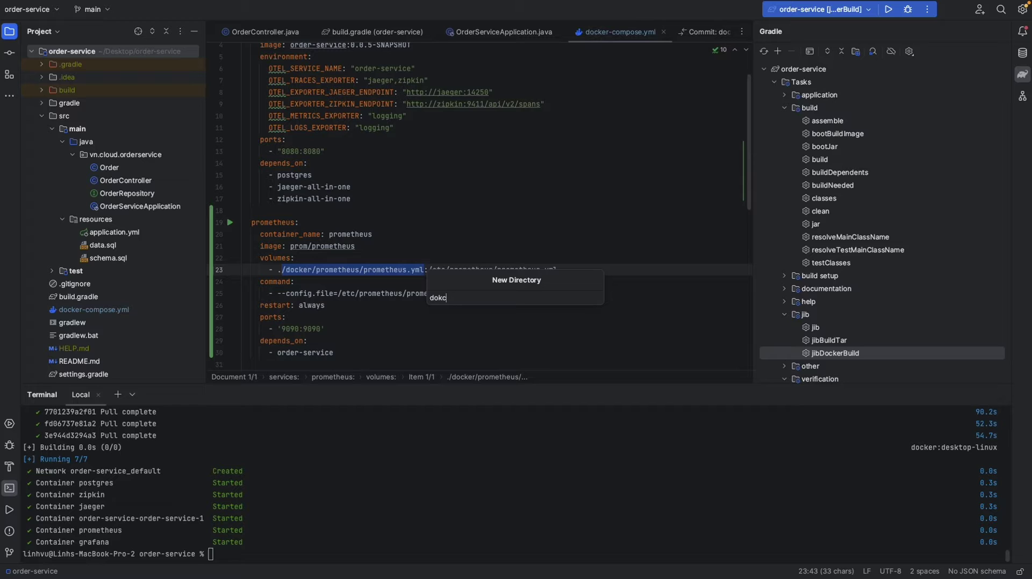
pyautogui.press('BackSpace')
pyautogui.press('BackSpace')
pyautogui.write('ck')
pyautogui.press('Return')
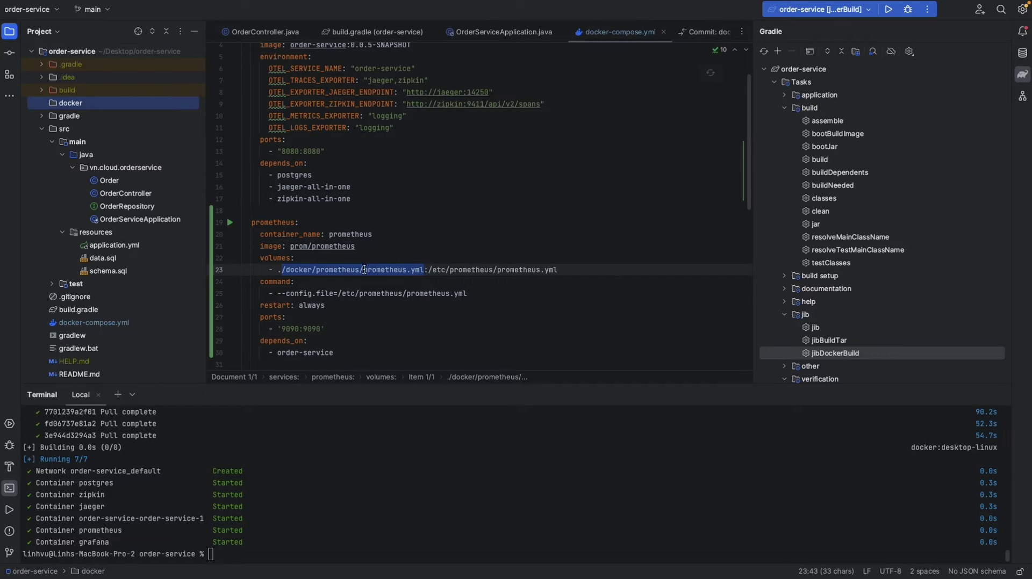
# - Create a 'prometheus' subfolder inside the docker folder
pyautogui.rightClick(86, 106)
pyautogui.moveTo(110, 109)
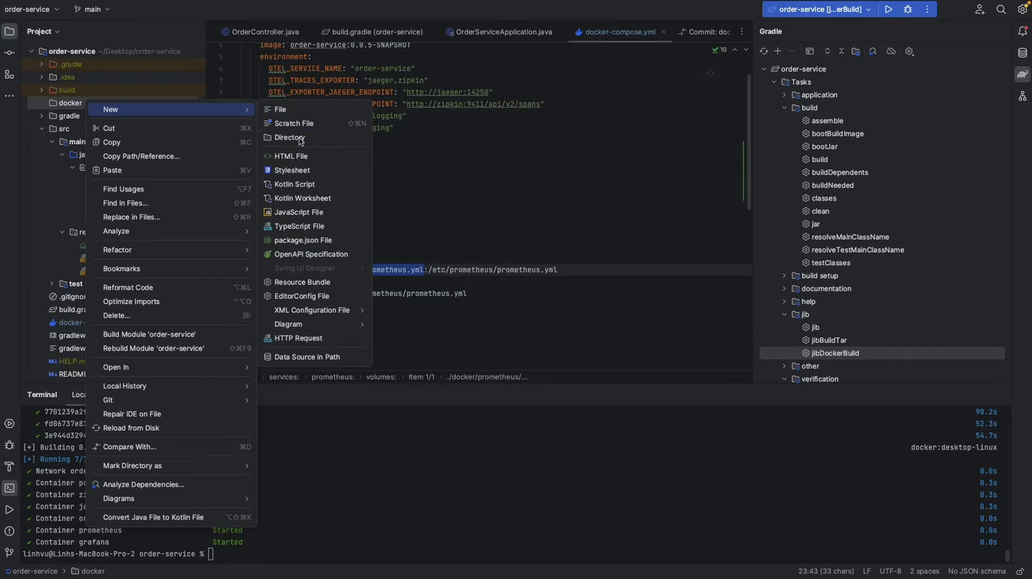
pyautogui.click(299, 138)
pyautogui.write('prometheus')
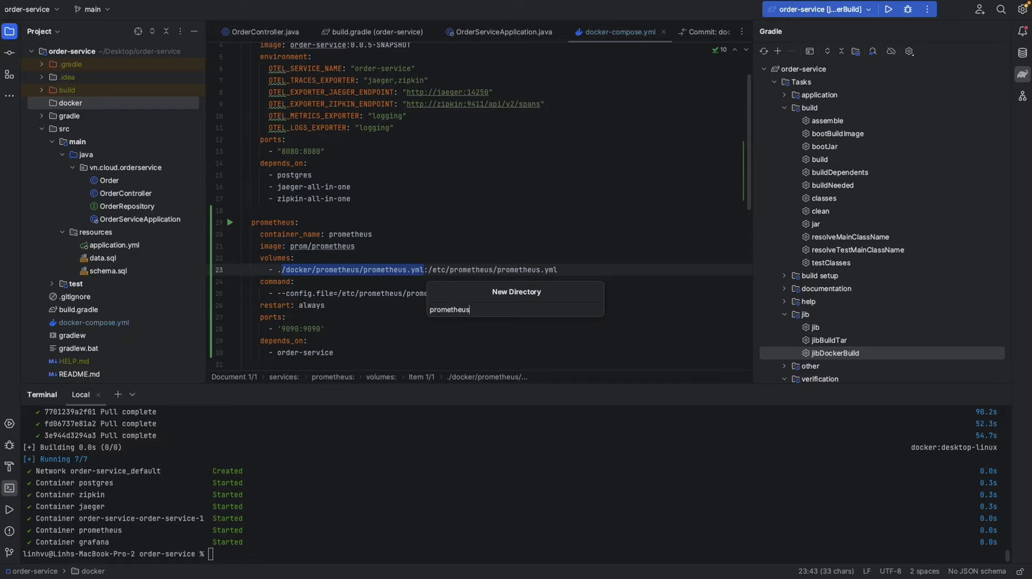
pyautogui.press('Return')
# - Start a new file in docker/prometheus, matching the prometheus.yml name from the compose volume path
pyautogui.click(390, 272)
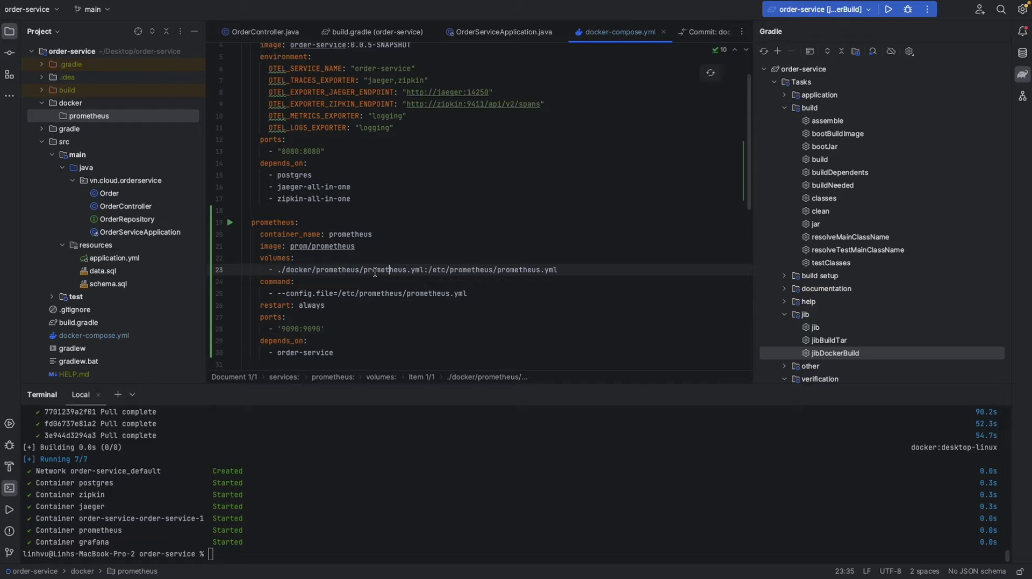
pyautogui.moveTo(364, 271); pyautogui.dragTo(425, 272)
pyautogui.press('super+c')
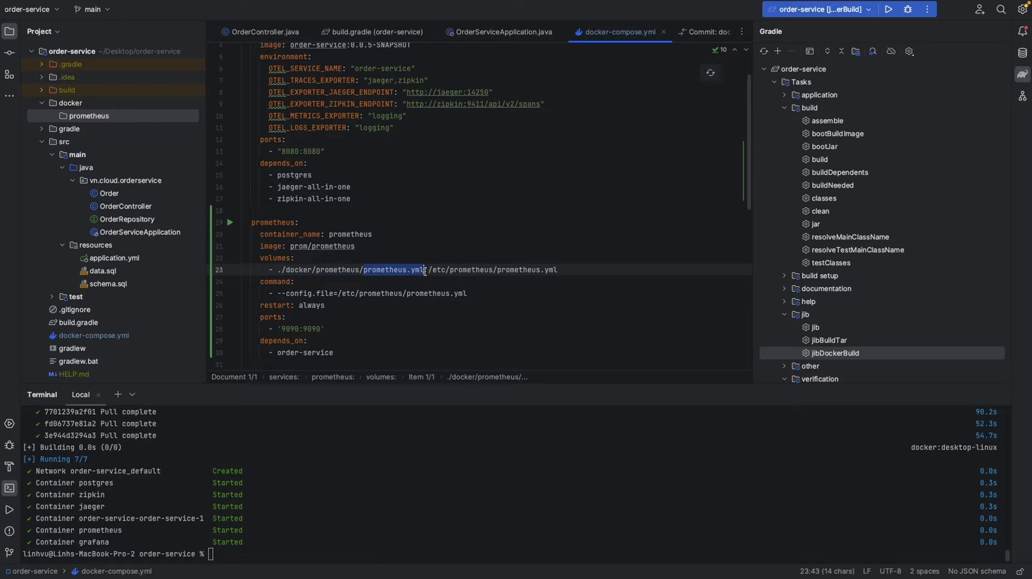
pyautogui.rightClick(95, 116)
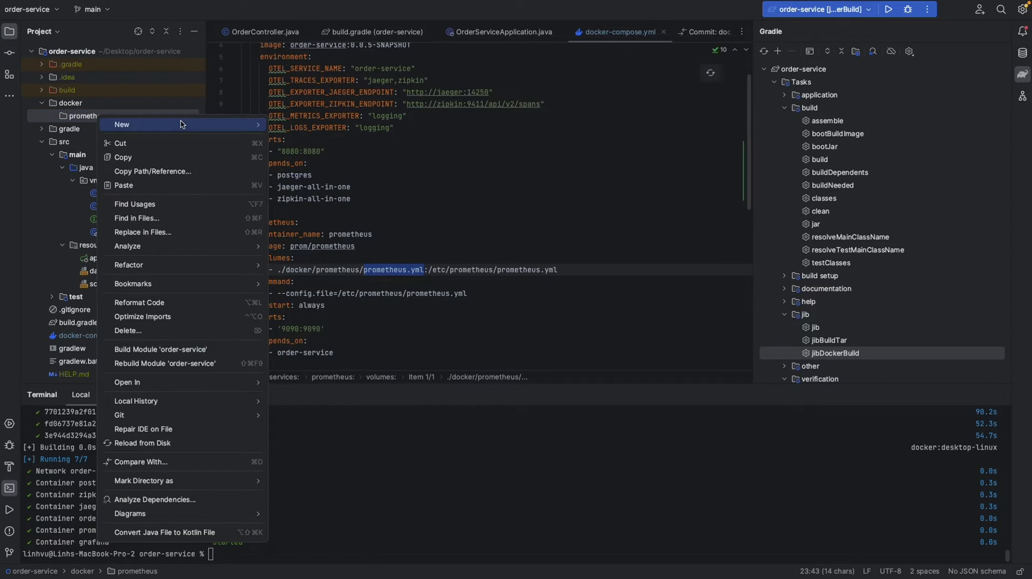
pyautogui.moveTo(216, 124)
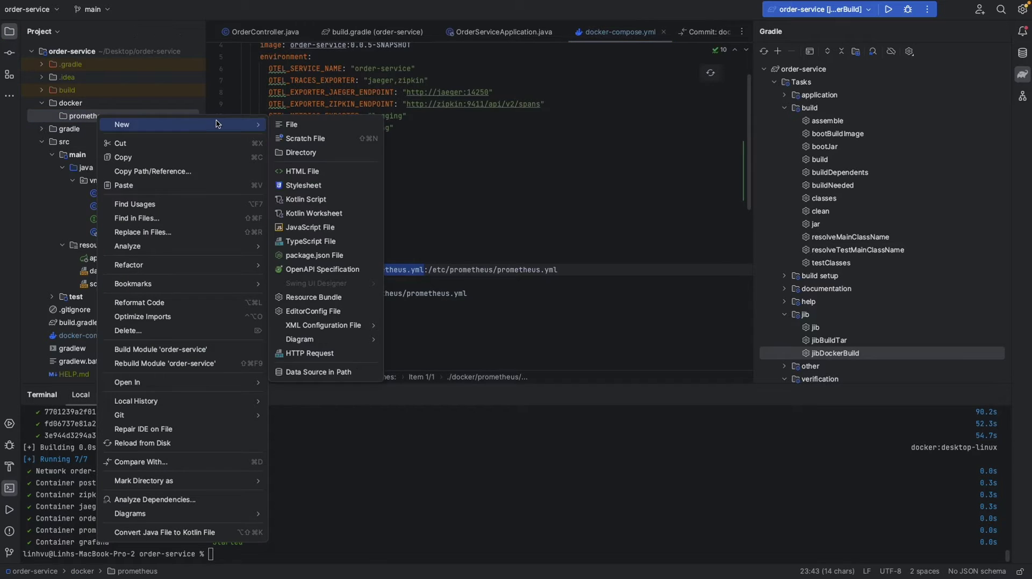
pyautogui.click(330, 131)
# - Name the new file prometheus.yml and add it to Git
pyautogui.press('super+v')
pyautogui.press('Return')
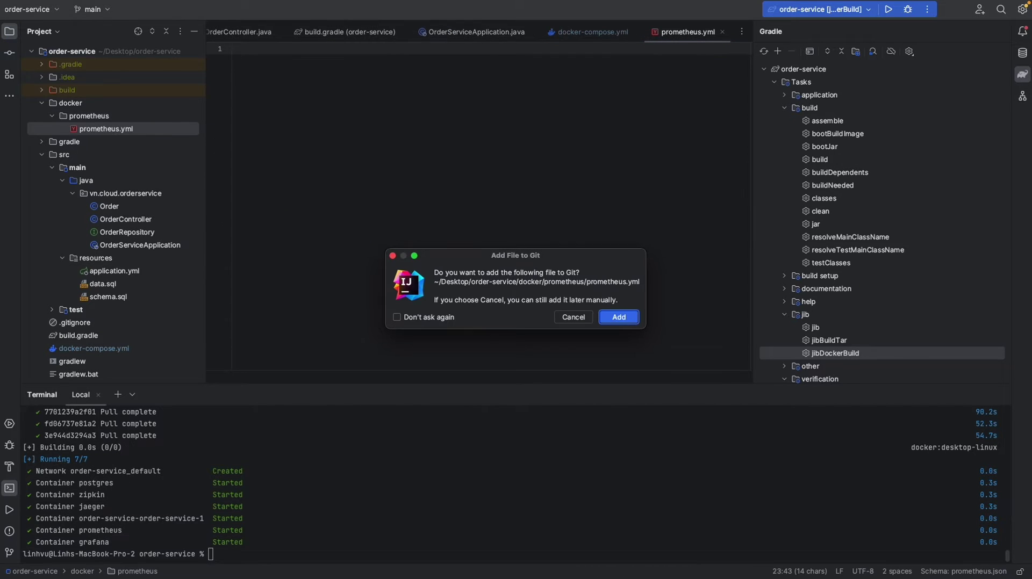
pyautogui.click(619, 317)
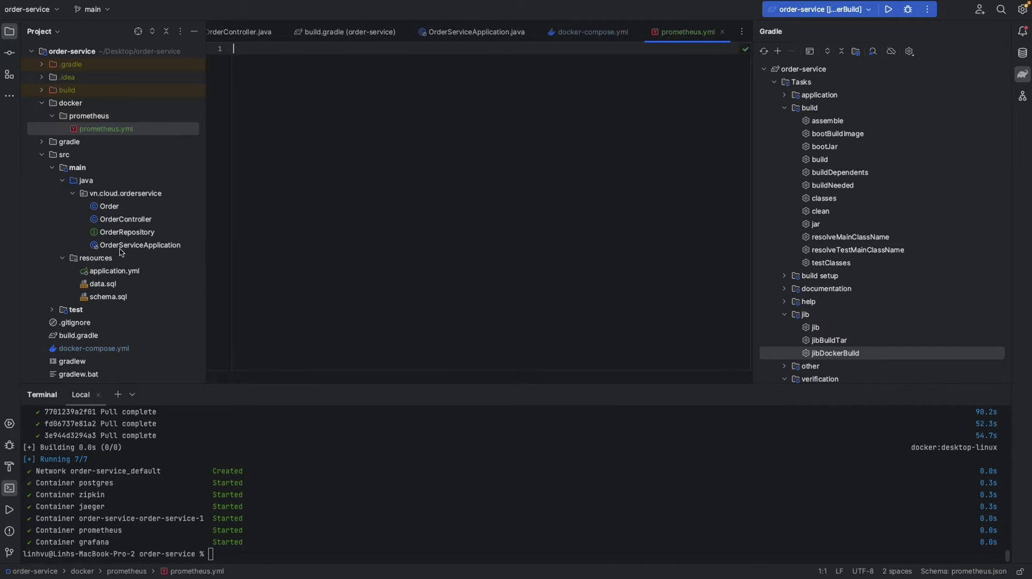
# - Recheck docker-compose.yml's volume mapping to /etc/prometheus/prometheus.yml and the config file argument
pyautogui.press('super+e')
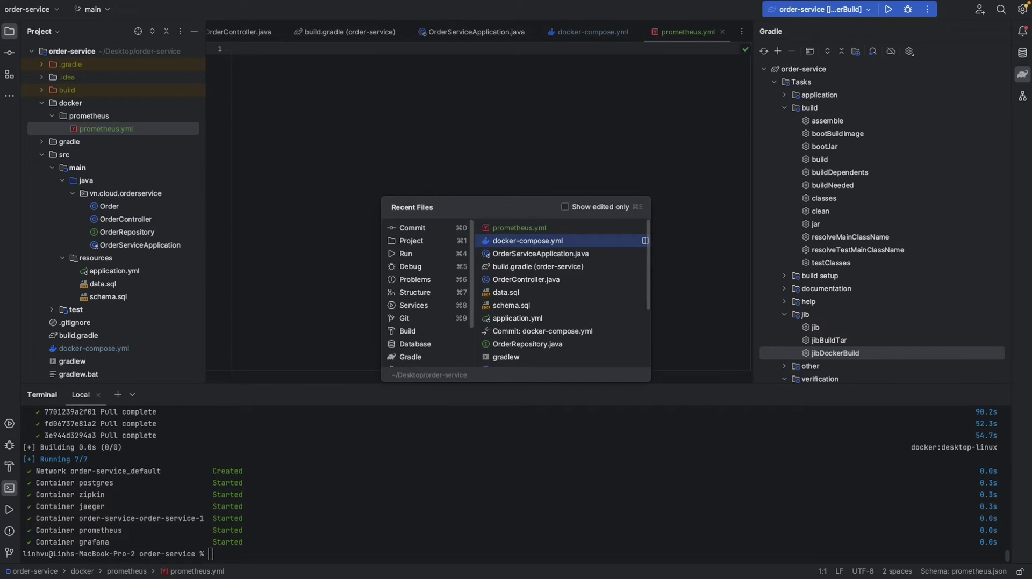
pyautogui.press('Return')
pyautogui.click(431, 270)
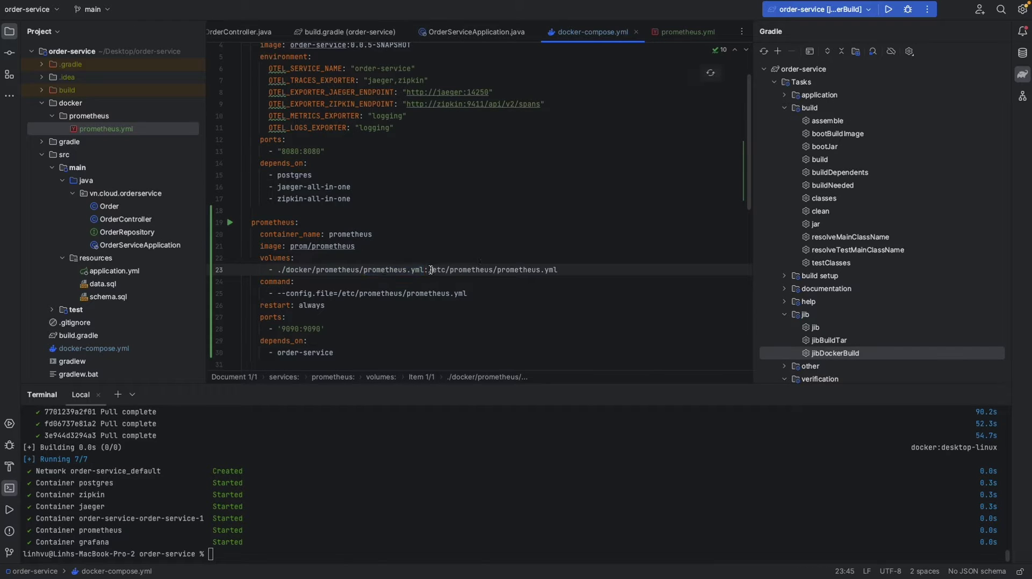
pyautogui.click(407, 271)
pyautogui.click(429, 271)
pyautogui.moveTo(429, 270); pyautogui.dragTo(573, 271)
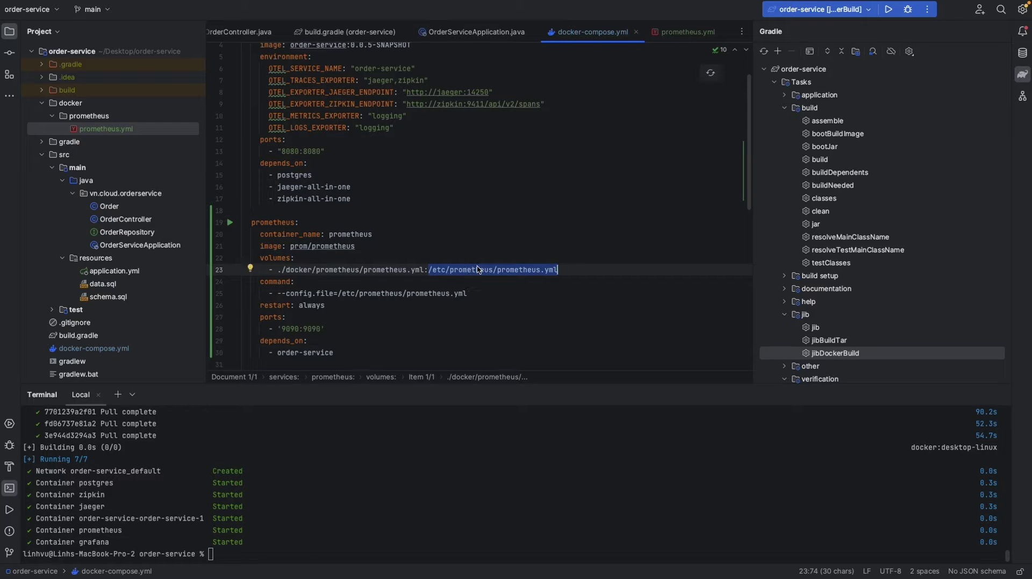
pyautogui.click(303, 293)
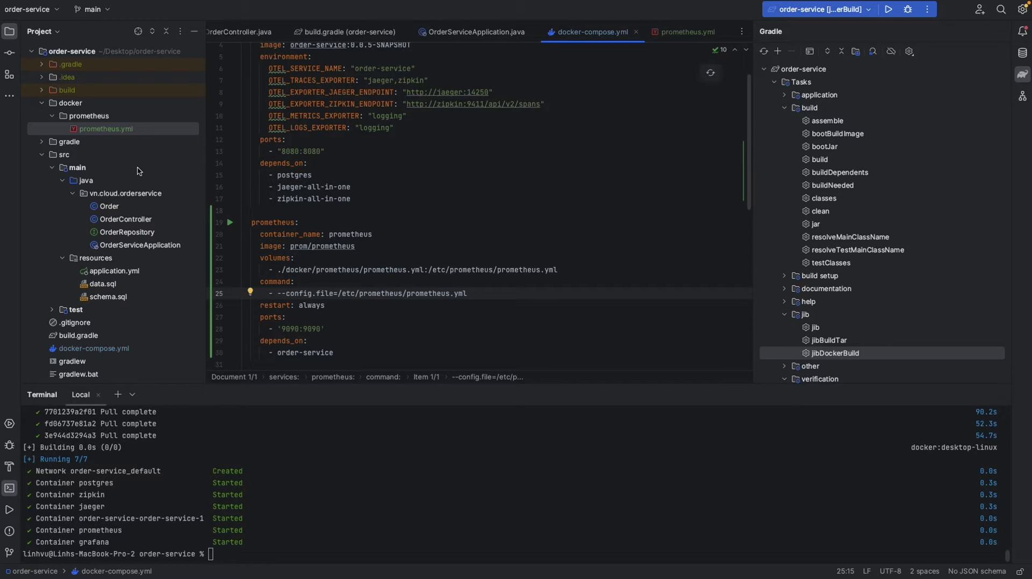
pyautogui.click(134, 130)
# - Paste the otel_java_agent scrape job into prometheus.yml, with http scheme and metrics_path /metrics
pyautogui.doubleClick(135, 130)
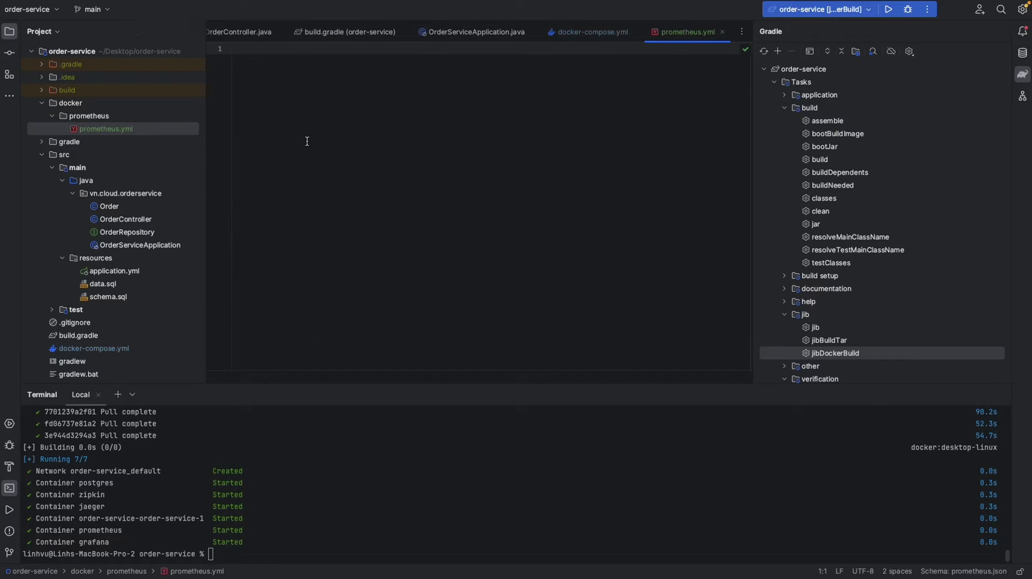
pyautogui.write('global:   scrape_interval: 15s   scrape_timeout: 10s   evaluation_interval: 15s  scrape_configs:   - job_name: otel_java_agent     honor_timestamps: true     scrape_interval: 15s     scrape_timeout: 10s     metrics_path: /metrics     scheme: http     static_configs:       - targets:           - order-service:9464')
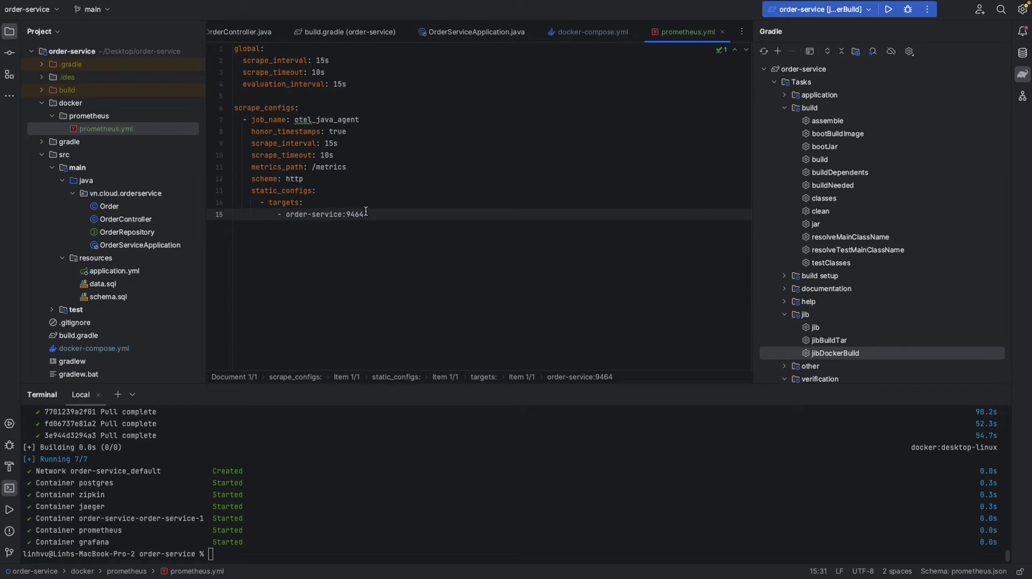
pyautogui.click(257, 121)
pyautogui.doubleClick(308, 120)
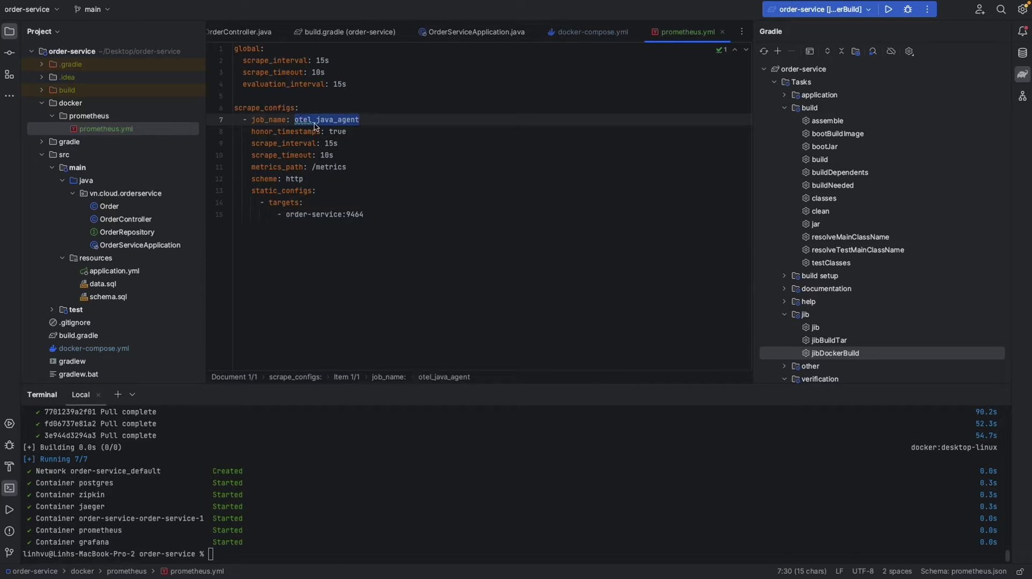
pyautogui.click(314, 123)
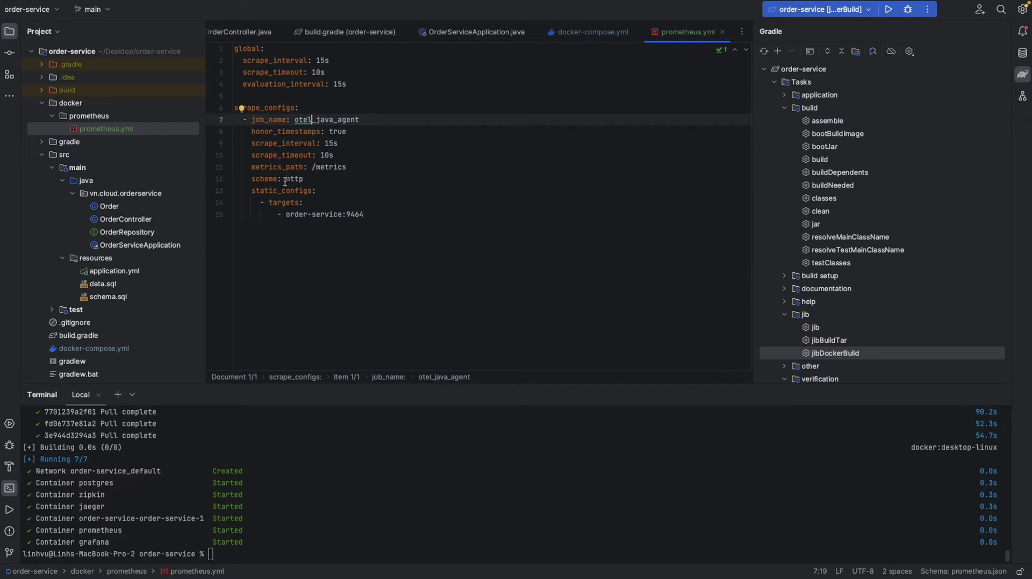
pyautogui.click(286, 180)
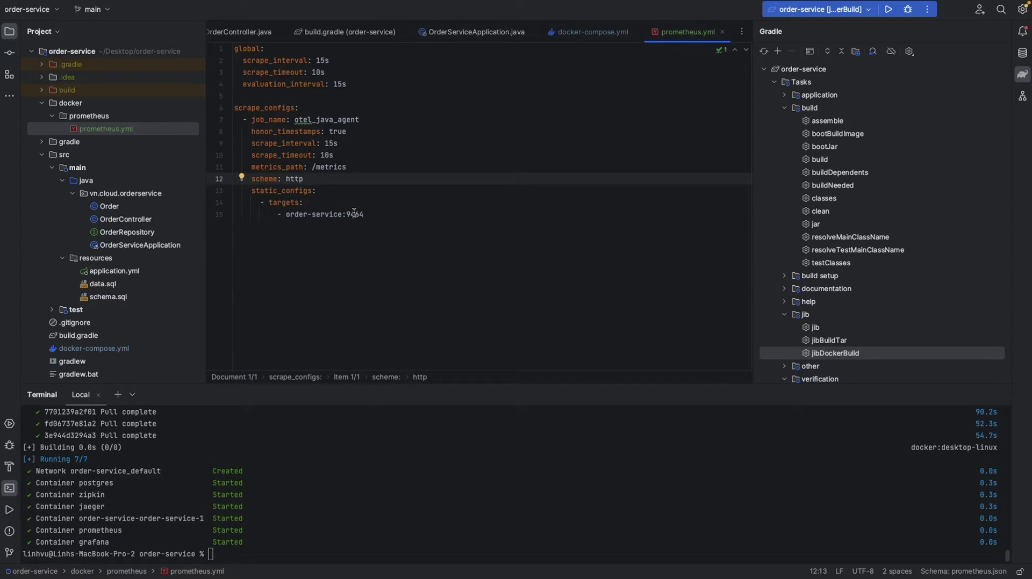
pyautogui.click(314, 167)
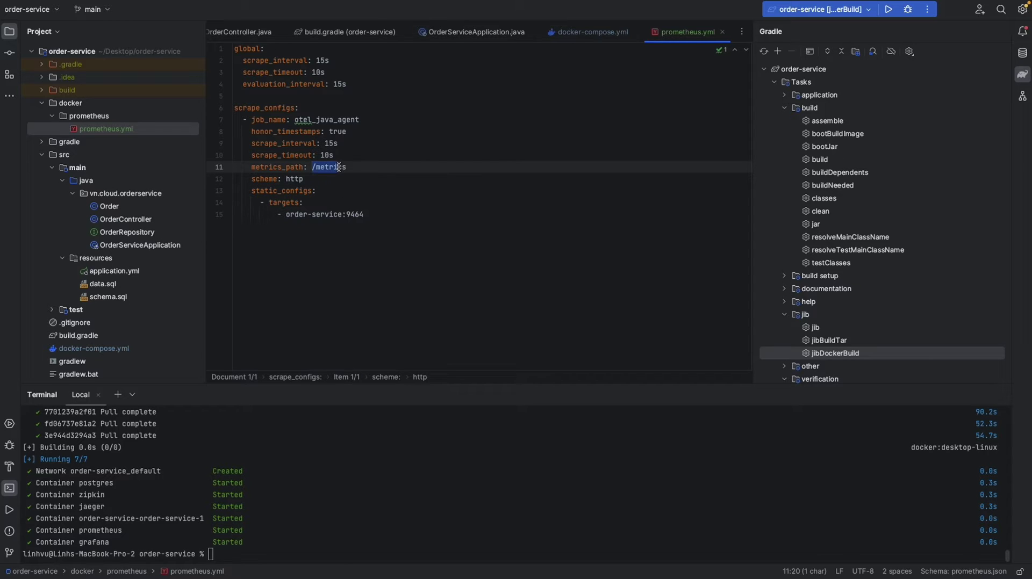
pyautogui.write('/')
pyautogui.click(353, 167)
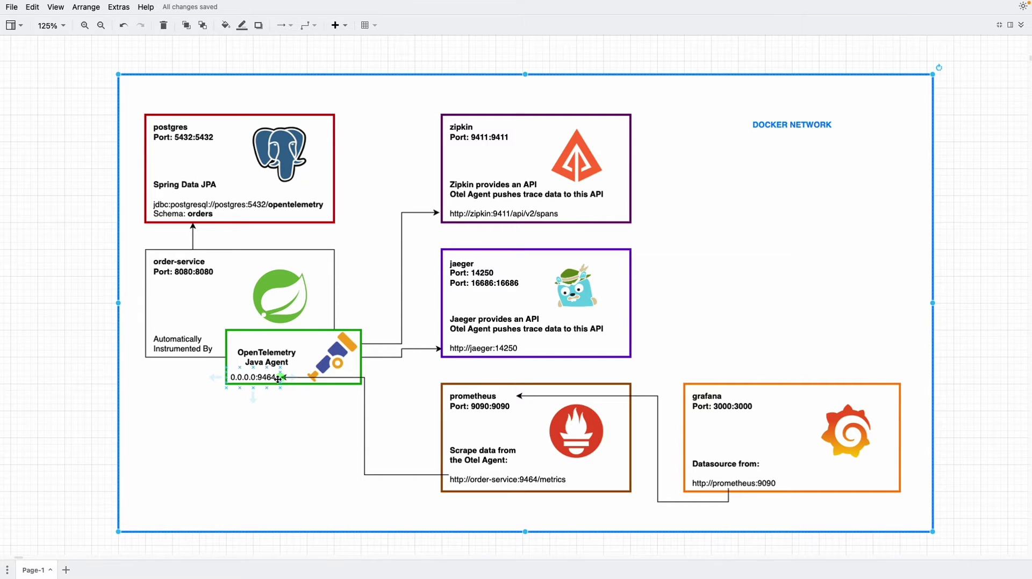
# - Switch from draw.io to the OpenTelemetry README's Prometheus exporter section in the browser
pyautogui.hotkey('ctrl', 'Right')
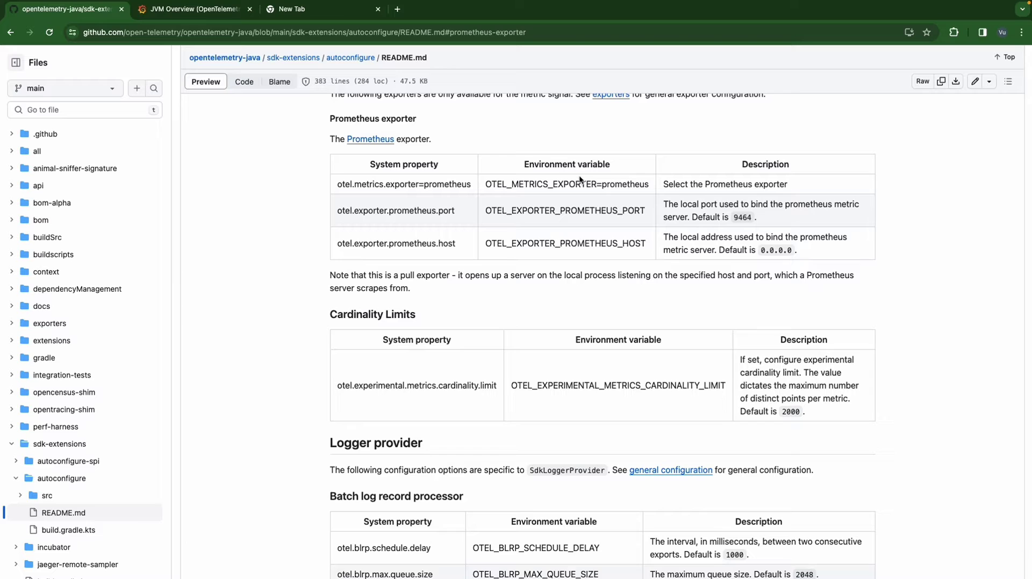
# - Confirm the README's prometheus value for OTEL_METRICS_EXPORTER, then return to IntelliJ IDEA
pyautogui.moveTo(487, 186); pyautogui.dragTo(602, 186)
pyautogui.doubleClick(636, 186)
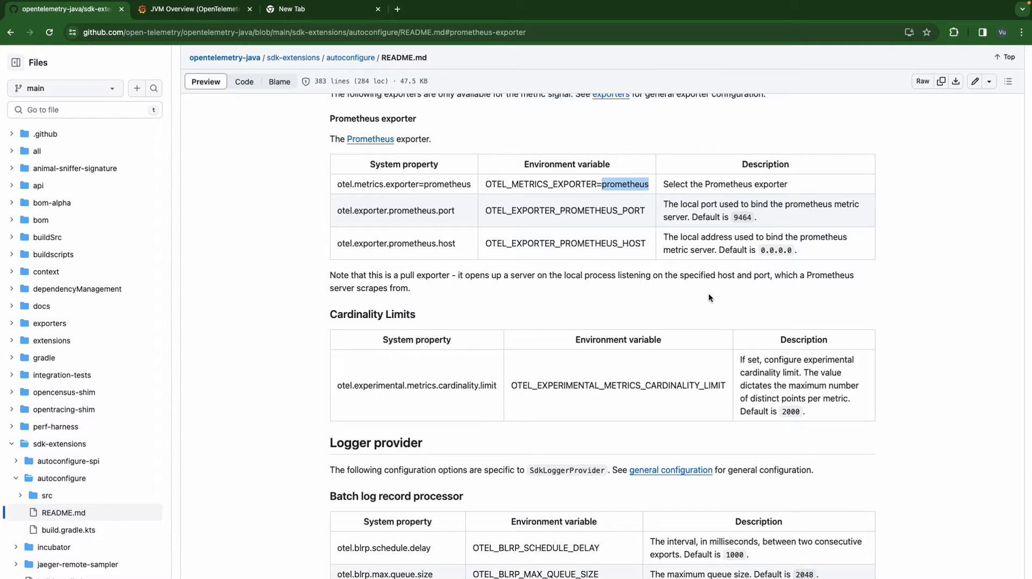
pyautogui.hotkey('ctrl', 'Left')
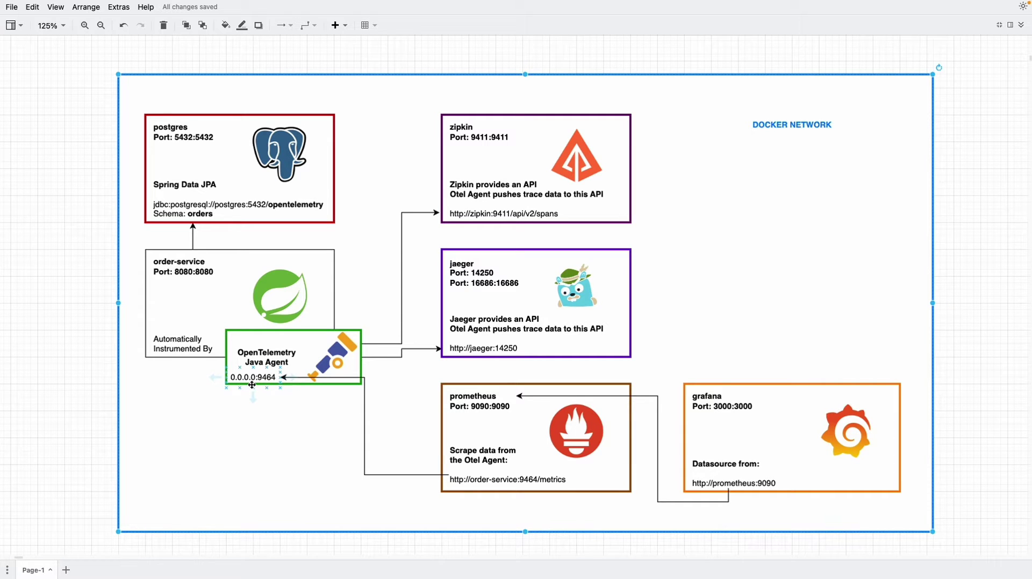
pyautogui.hotkey('ctrl', 'Left')
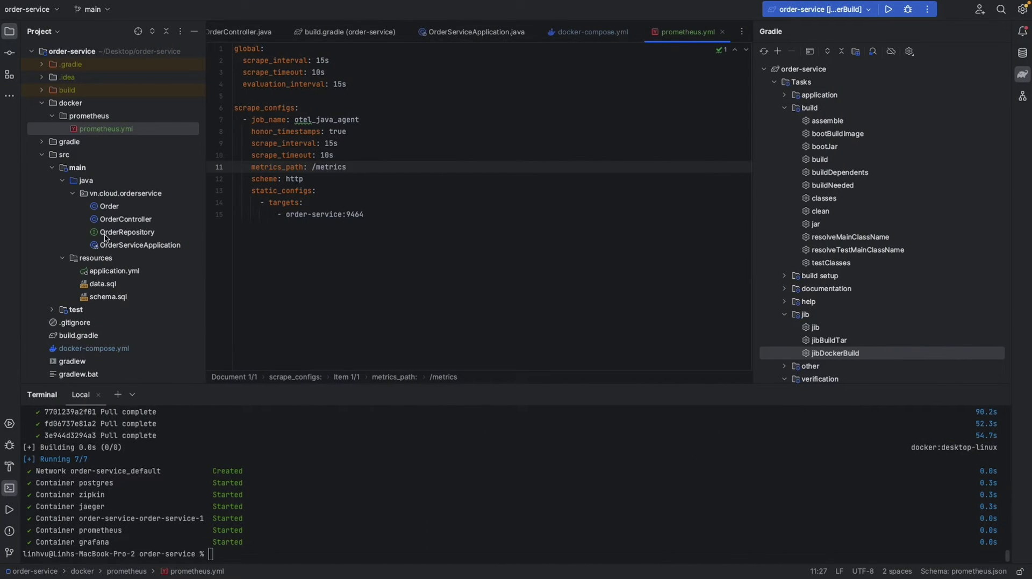
# - Change OTEL_METRICS_EXPORTER from logging to prometheus in docker-compose.yml
pyautogui.scroll(-1, 108, 236)
pyautogui.scroll(1, 117, 219)
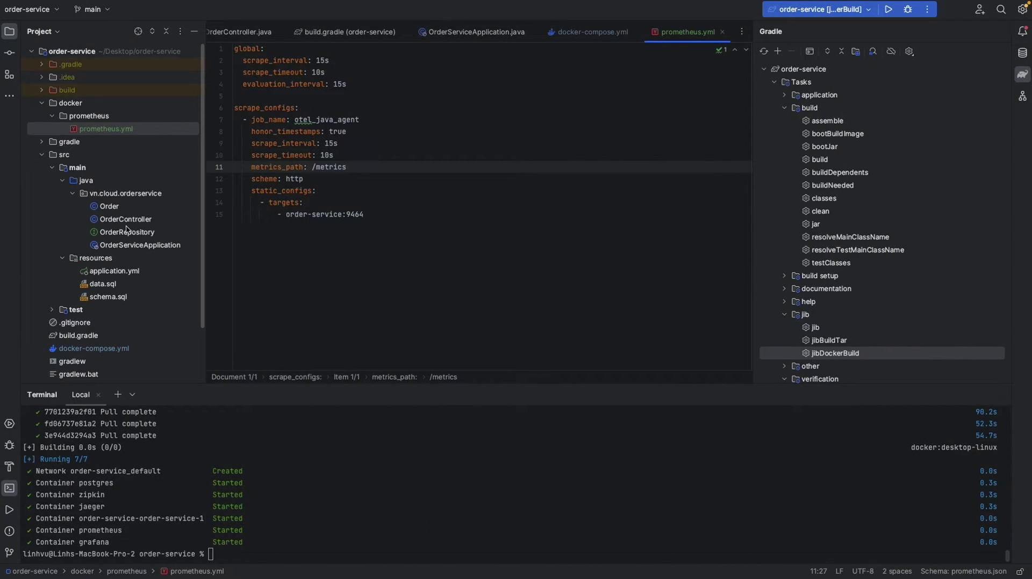
pyautogui.doubleClick(107, 350)
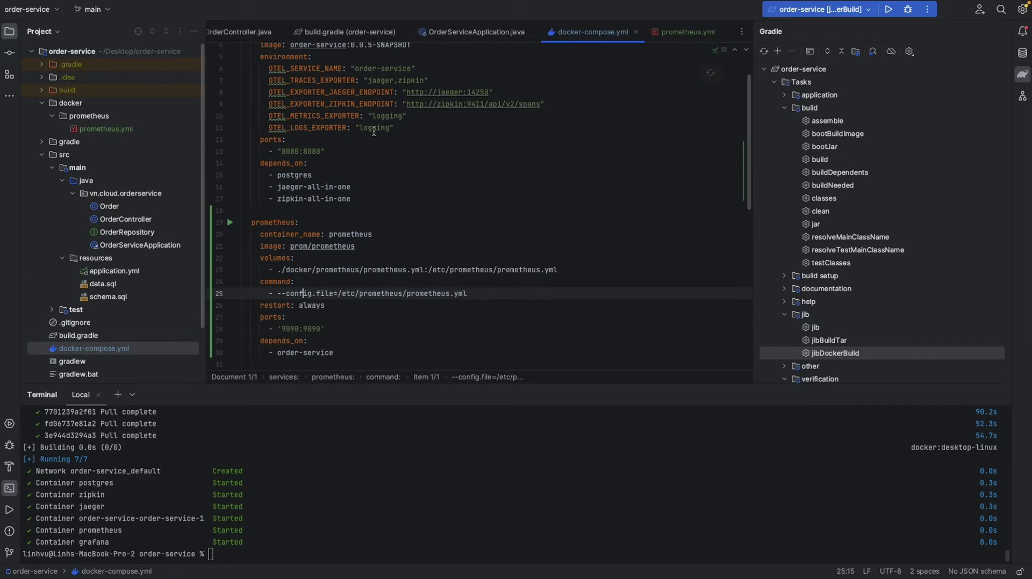
pyautogui.doubleClick(387, 116)
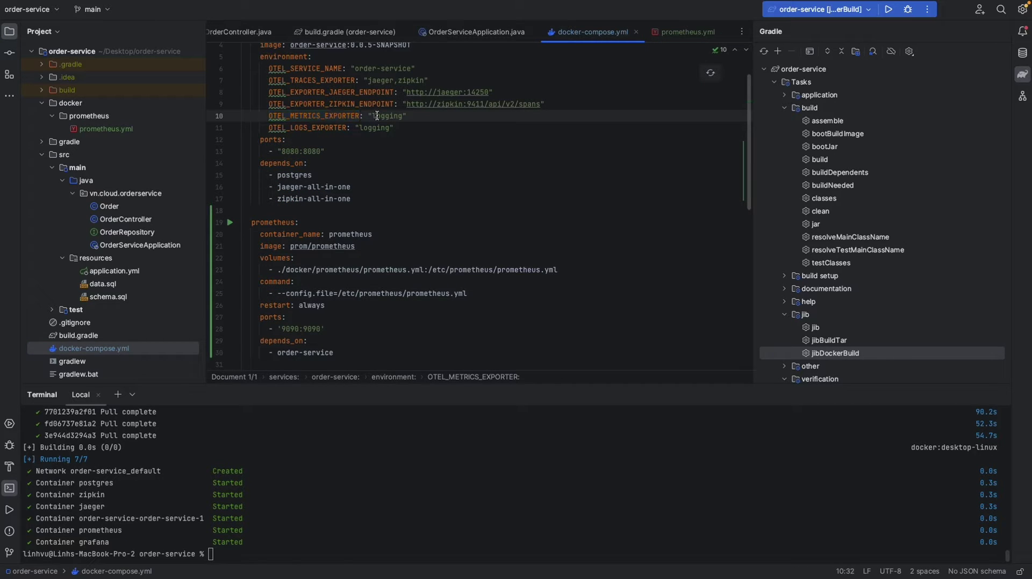
pyautogui.write('prometheus')
pyautogui.press('Right')
# - Add OTEL_EXPORTER_PROMETHEUS_HOST 0.0.0.0 and OTEL_EXPORTER_PROMETHEUS_PORT 9464 below the exporter line
pyautogui.press('Return')
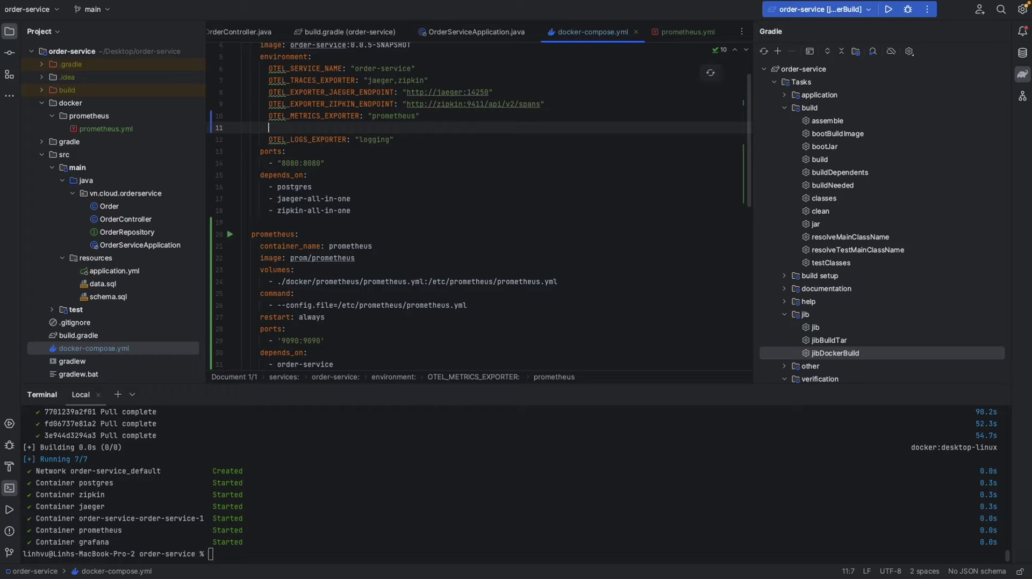
pyautogui.write('OTEL_EXPORTER_PROMETHEUS_HOST: "0.0.0.0" OTEL_EXPORTER_PROMETHEUS_PORT: "9464"')
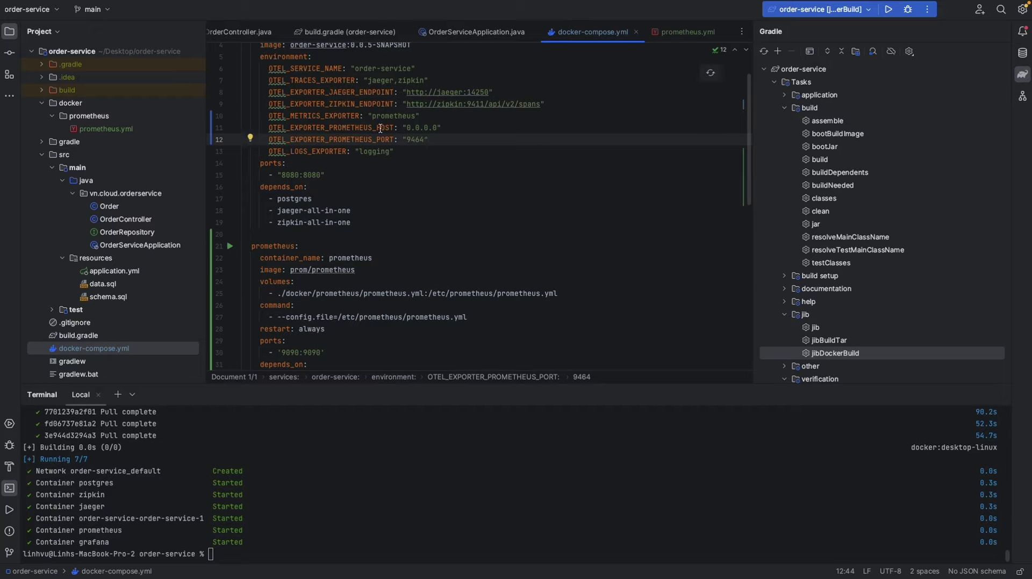
pyautogui.click(385, 128)
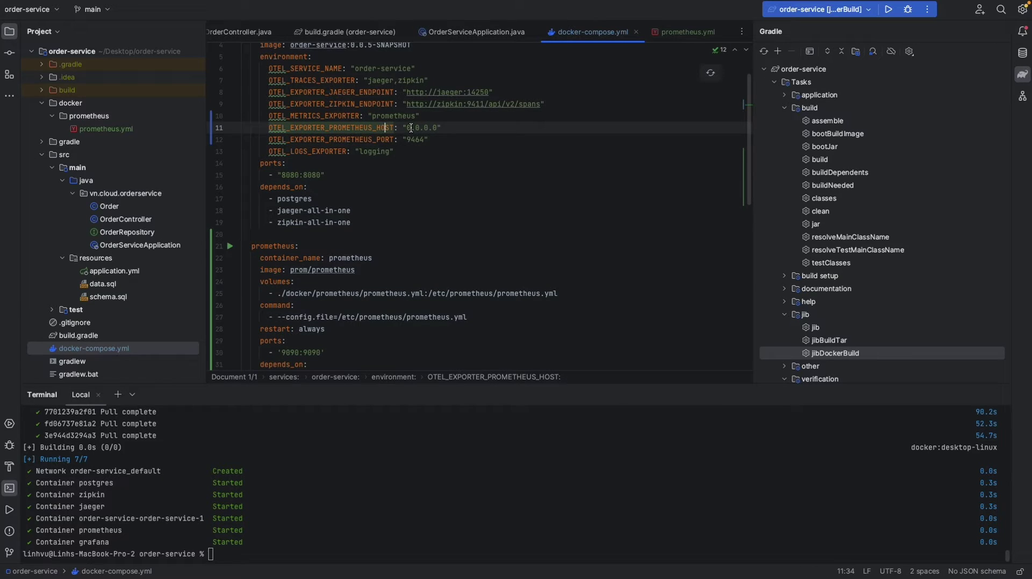
pyautogui.doubleClick(386, 139)
pyautogui.hotkey('ctrl', 'Right')
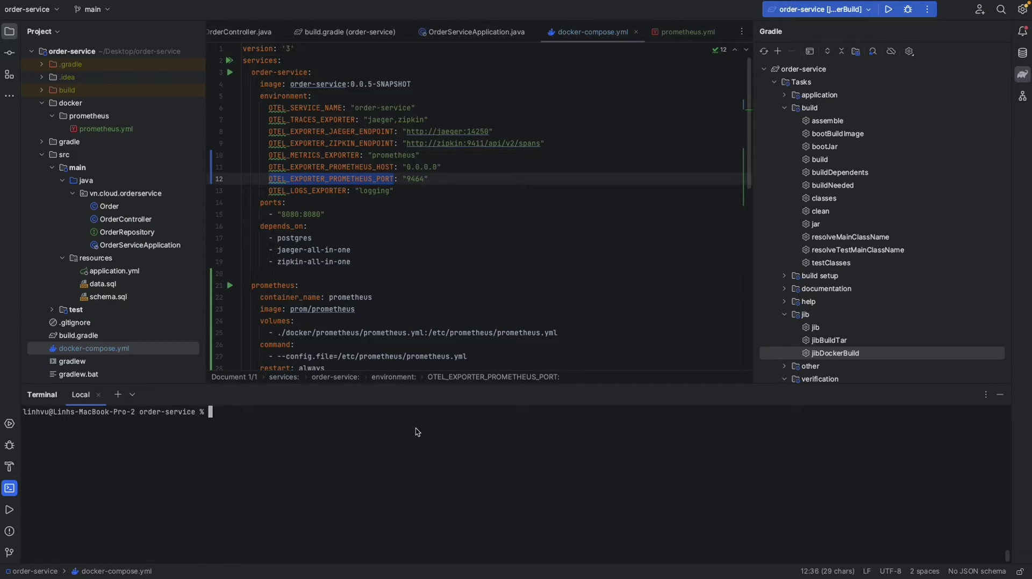
# - Restart the stack with docker compose down then docker compose up -d, checking prometheus's 9090 port
pyautogui.write('docker compose down')
pyautogui.press('Up')
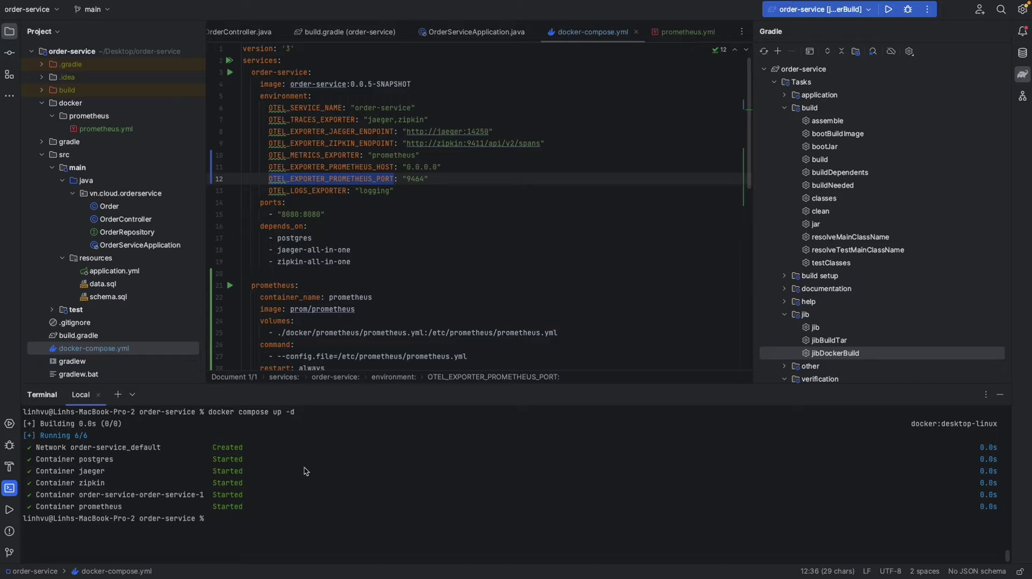
pyautogui.scroll(-5, 295, 232)
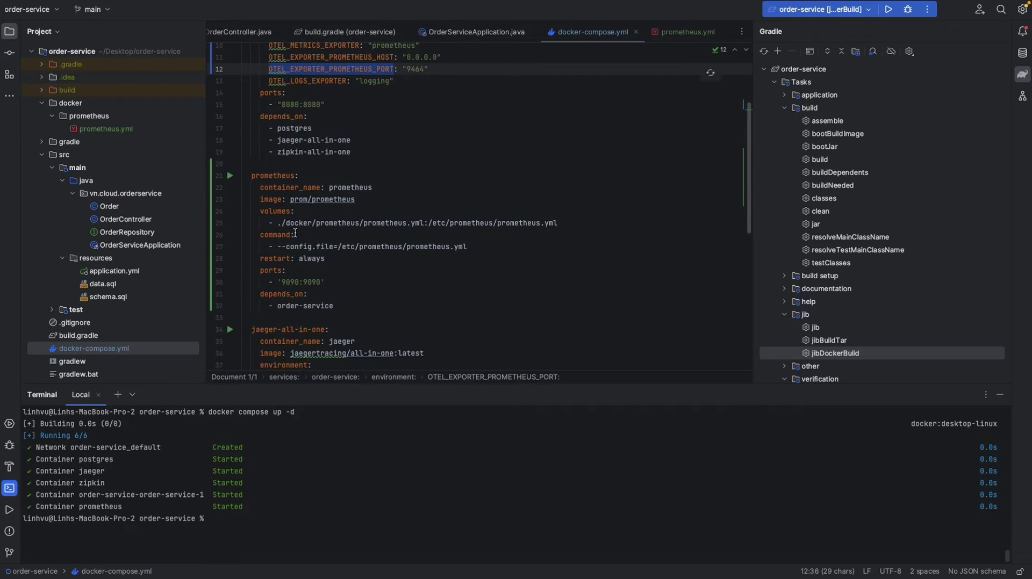
pyautogui.doubleClick(290, 283)
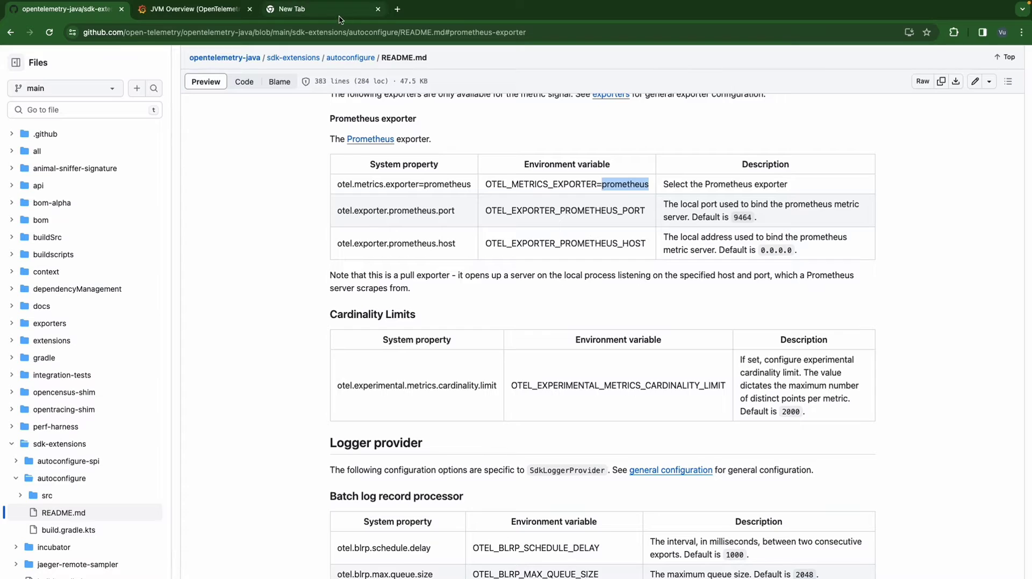
# - Open localhost:9090 and verify under Status > Targets that order-service:9464/metrics is UP
pyautogui.click(339, 16)
pyautogui.write('localhost')
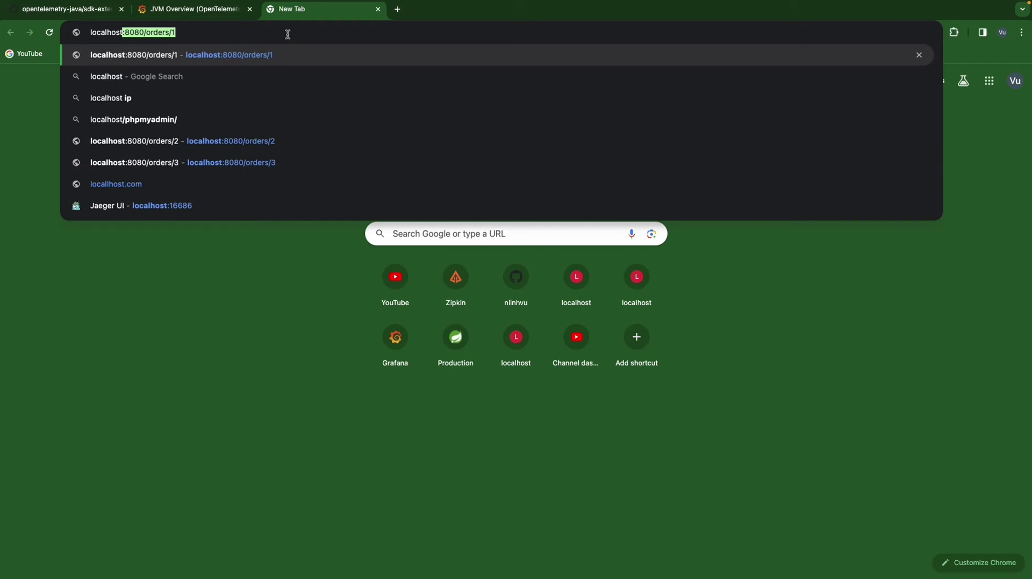
pyautogui.write(':9090')
pyautogui.press('Return')
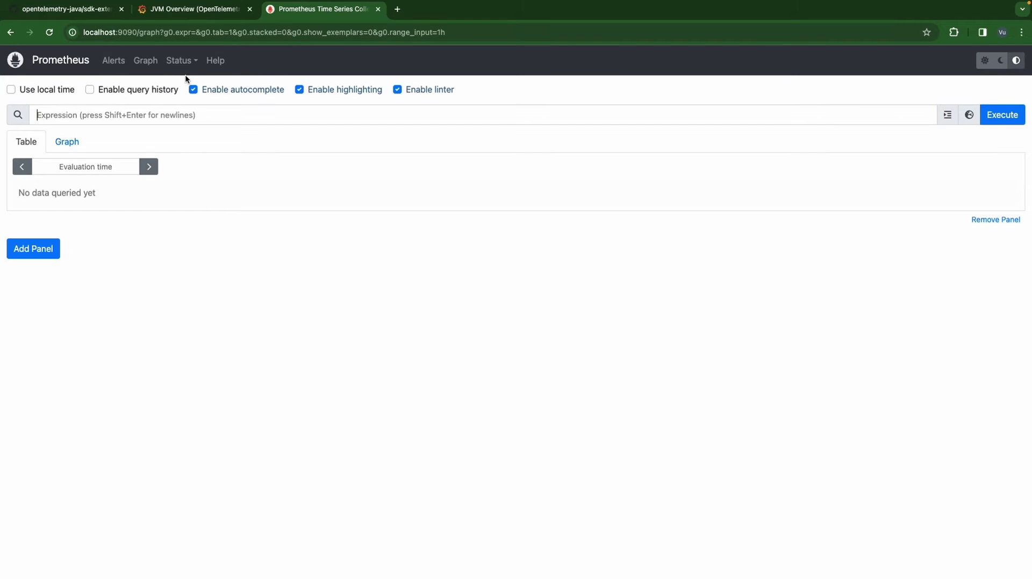
pyautogui.click(186, 68)
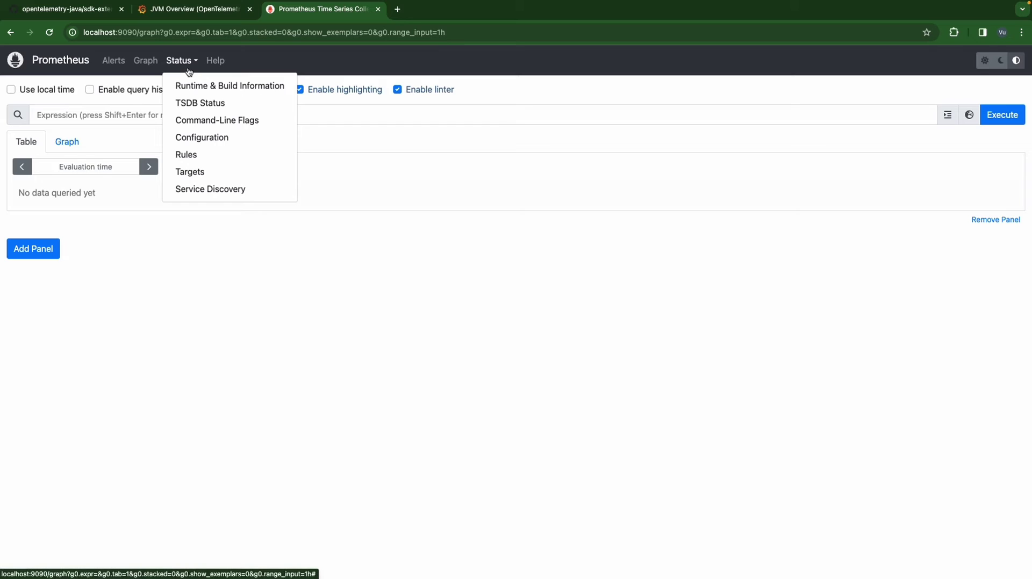
pyautogui.click(219, 169)
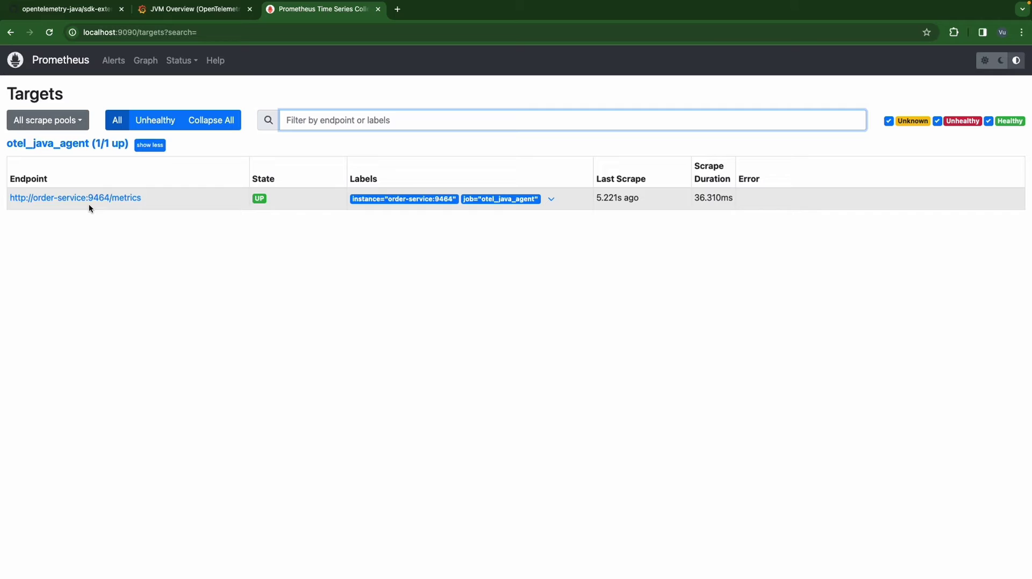
pyautogui.moveTo(141, 199); pyautogui.dragTo(10, 197)
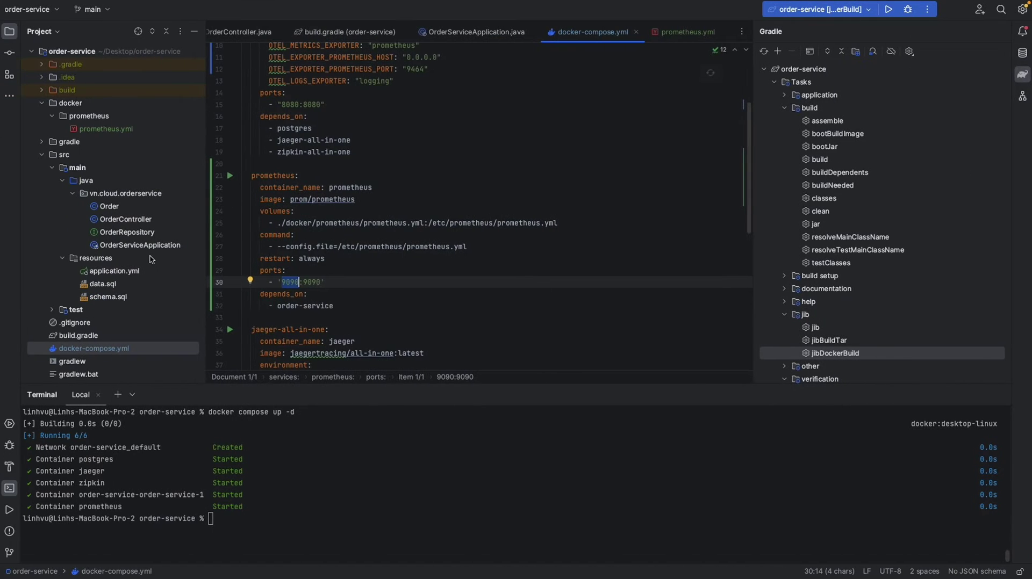
# - Paste a grafana service after prometheus: grafana/grafana image, grafana-datasources.yml volume, port 3000:3000
pyautogui.scroll(-1, 84, 306)
pyautogui.scroll(-3, 221, 299)
pyautogui.click(350, 267)
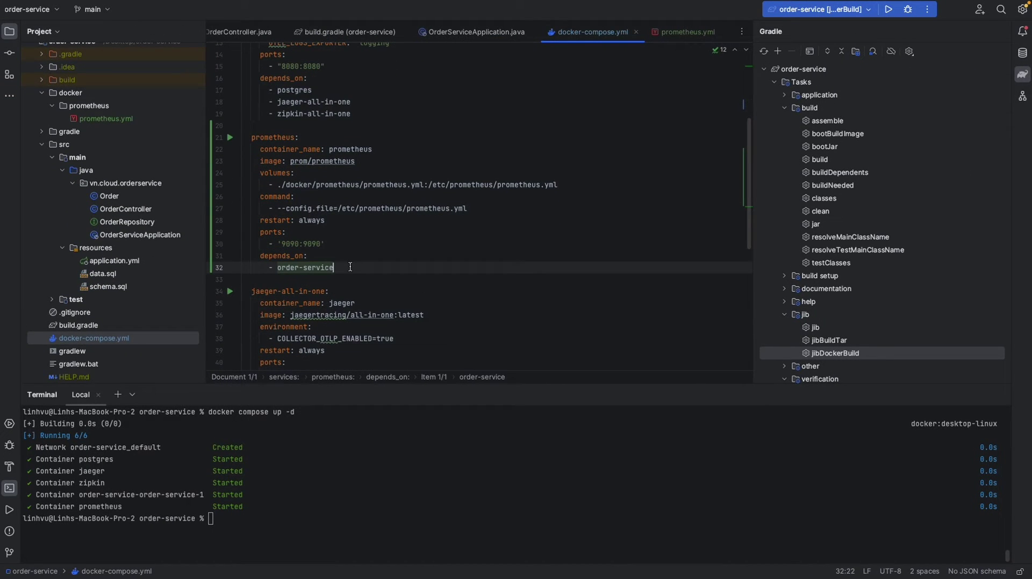
pyautogui.press('Return')
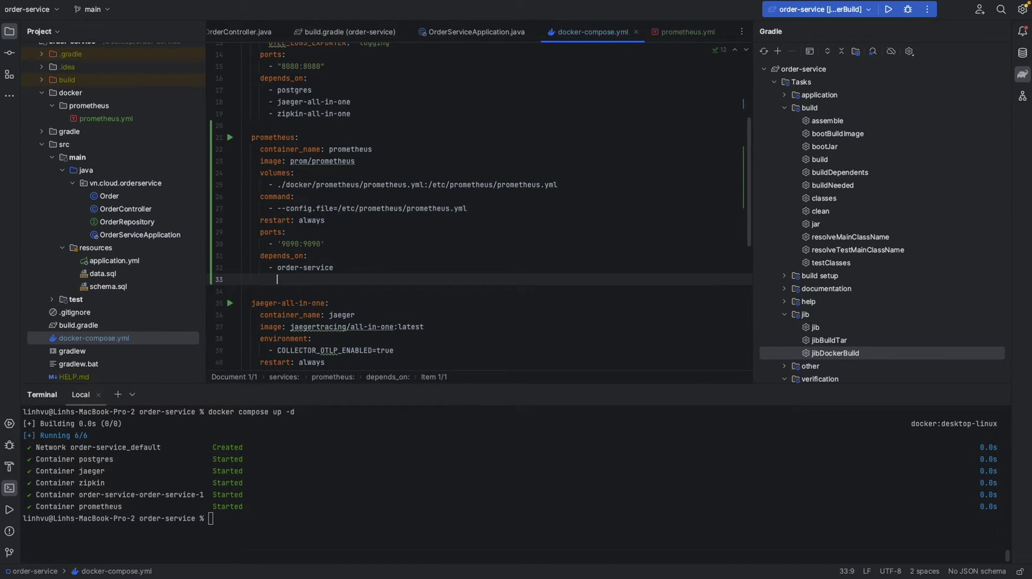
pyautogui.write('grafana:   container_name: grafana   image: grafana/grafana   volumes:     - ./docker/grafana/grafana-datasources.yml:/etc/grafana/provisioning/datasources/datasources.yml   restart: always   ports:     - "3000:3000"   depends_on:     - prometheus')
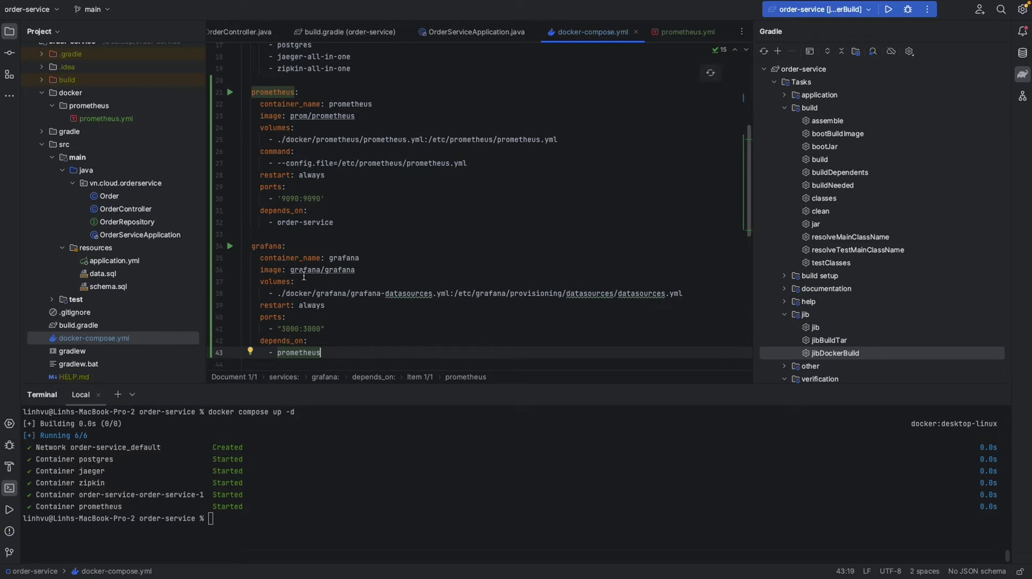
pyautogui.click(291, 270)
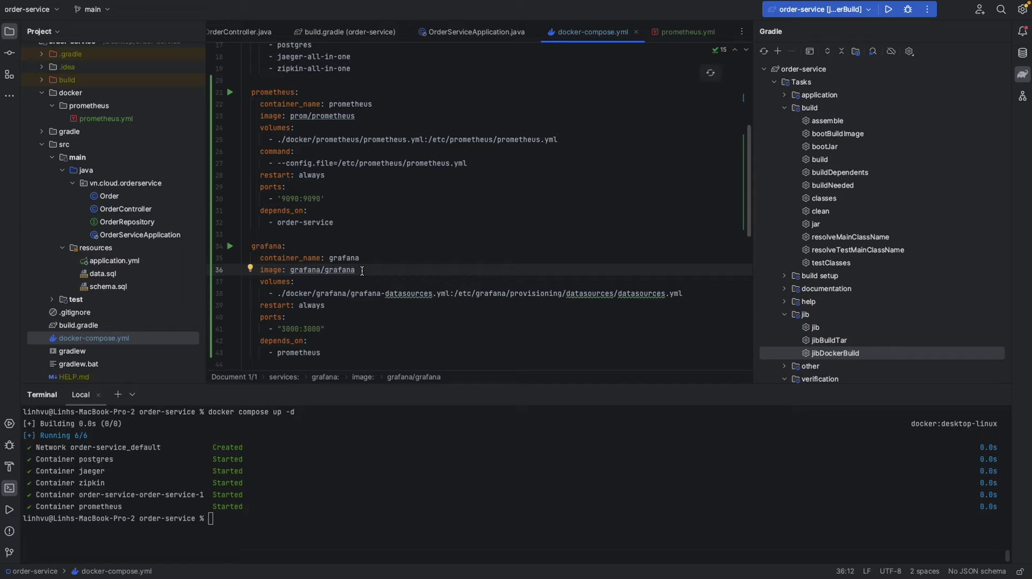
pyautogui.click(308, 294)
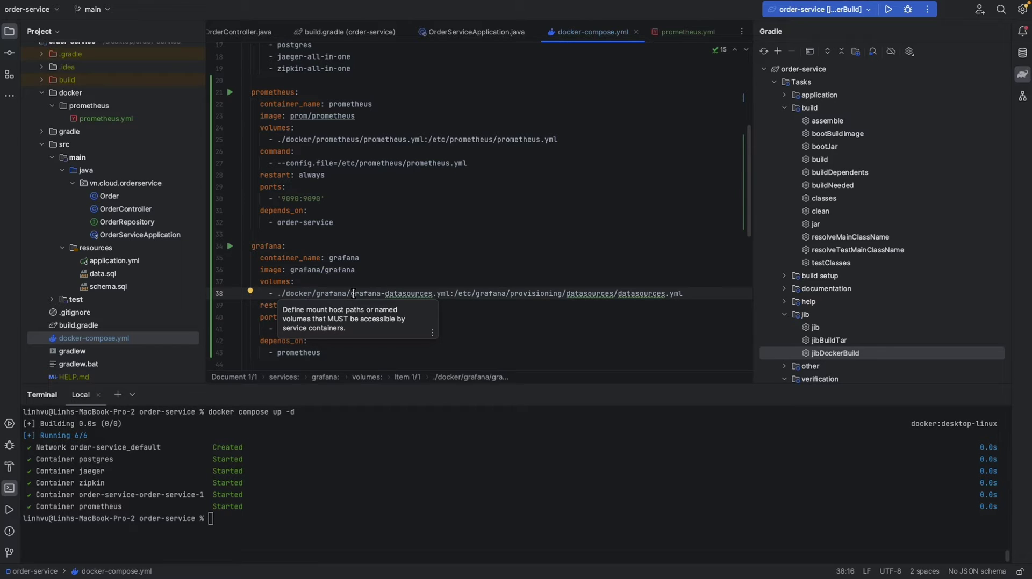
pyautogui.moveTo(354, 294); pyautogui.dragTo(444, 296)
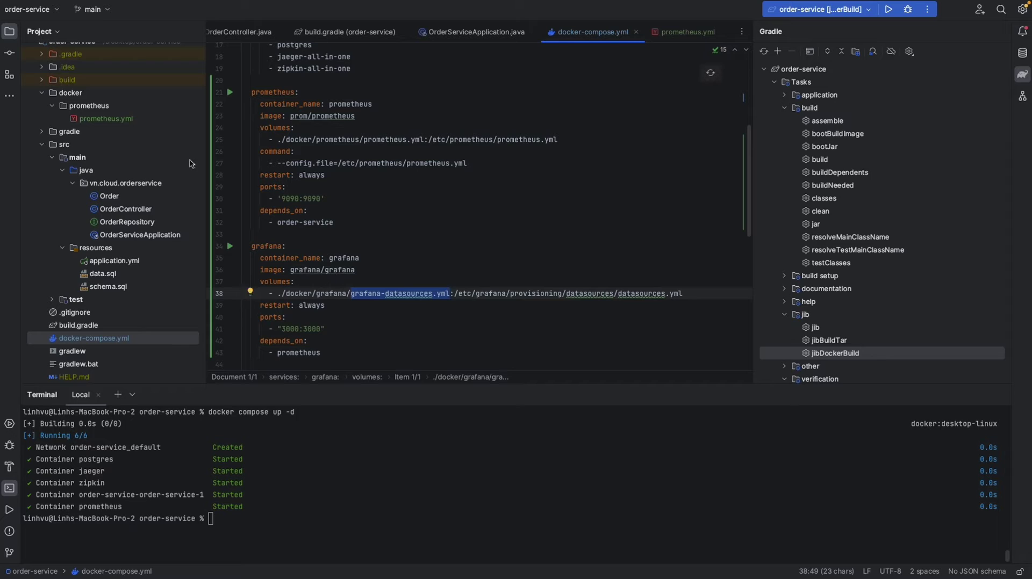
# - Create a new 'grafana' directory inside the docker folder
pyautogui.click(73, 103)
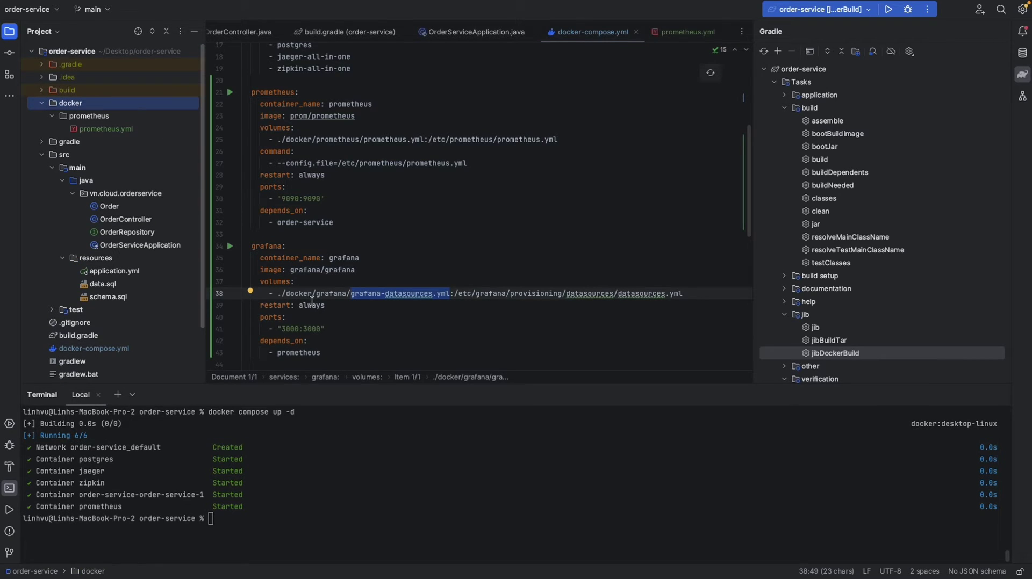
pyautogui.doubleClick(299, 294)
pyautogui.doubleClick(326, 294)
pyautogui.press('super+c')
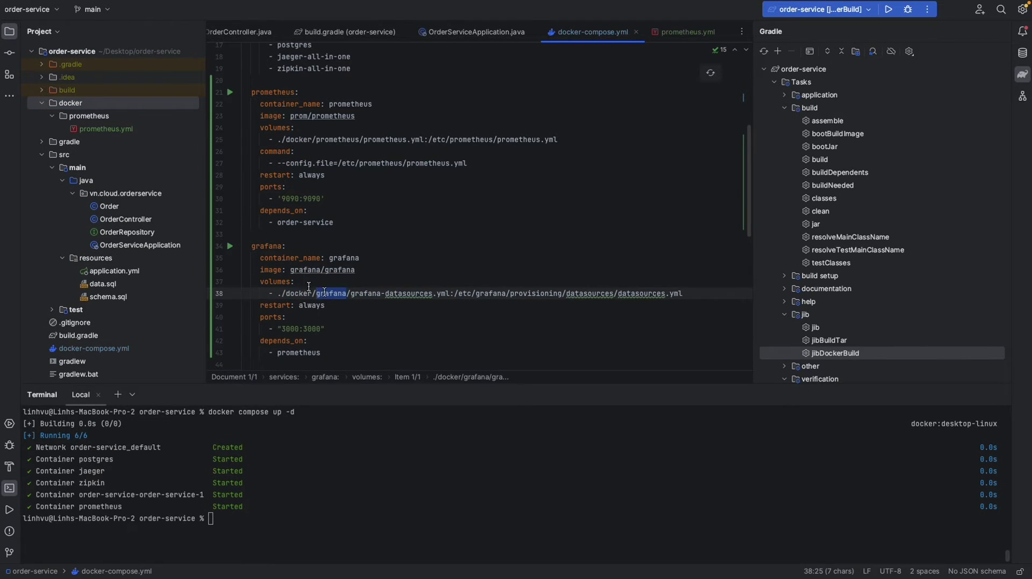
pyautogui.rightClick(77, 107)
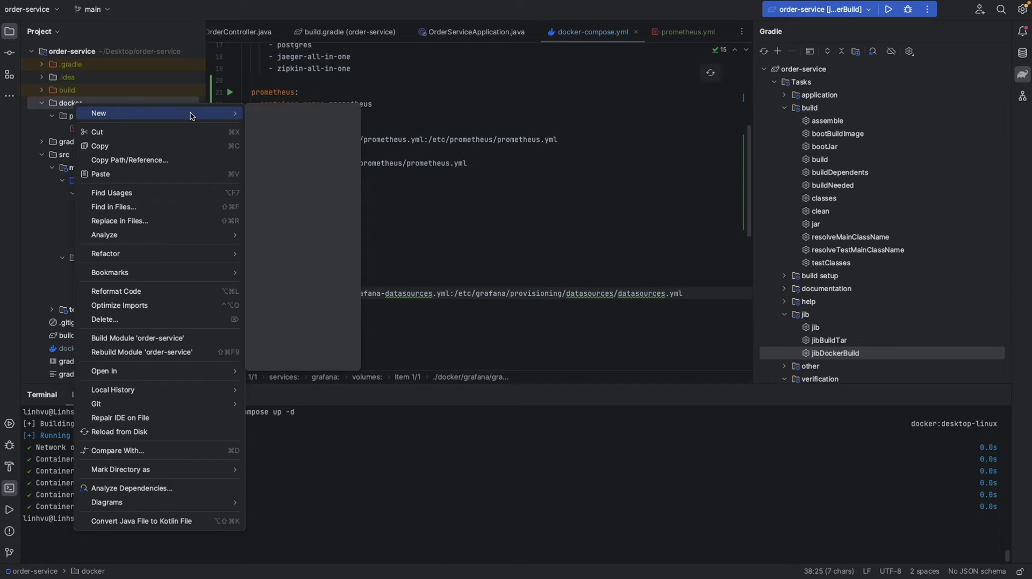
pyautogui.moveTo(193, 113)
pyautogui.click(311, 139)
pyautogui.press('super+v')
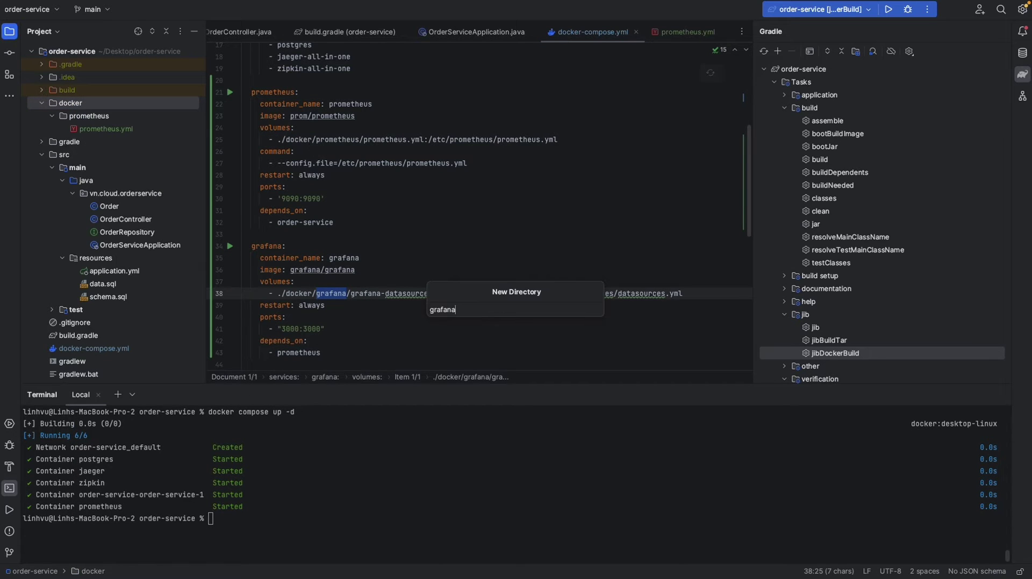
pyautogui.press('Return')
# - Create an empty grafana-datasources.yml file in the grafana folder and add it to Git
pyautogui.moveTo(351, 294); pyautogui.dragTo(449, 294)
pyautogui.press('super+c')
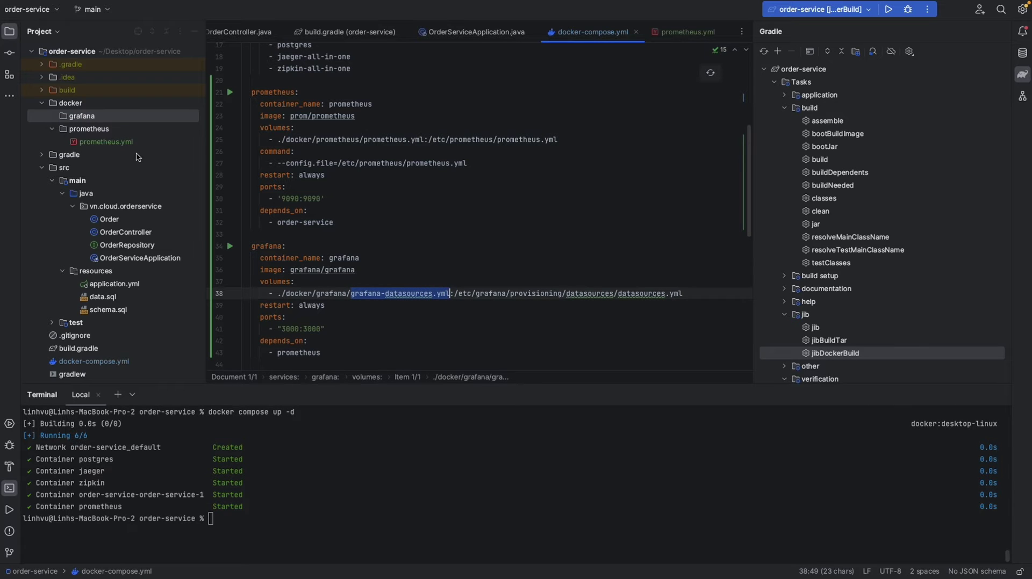
pyautogui.click(107, 119)
pyautogui.rightClick(107, 120)
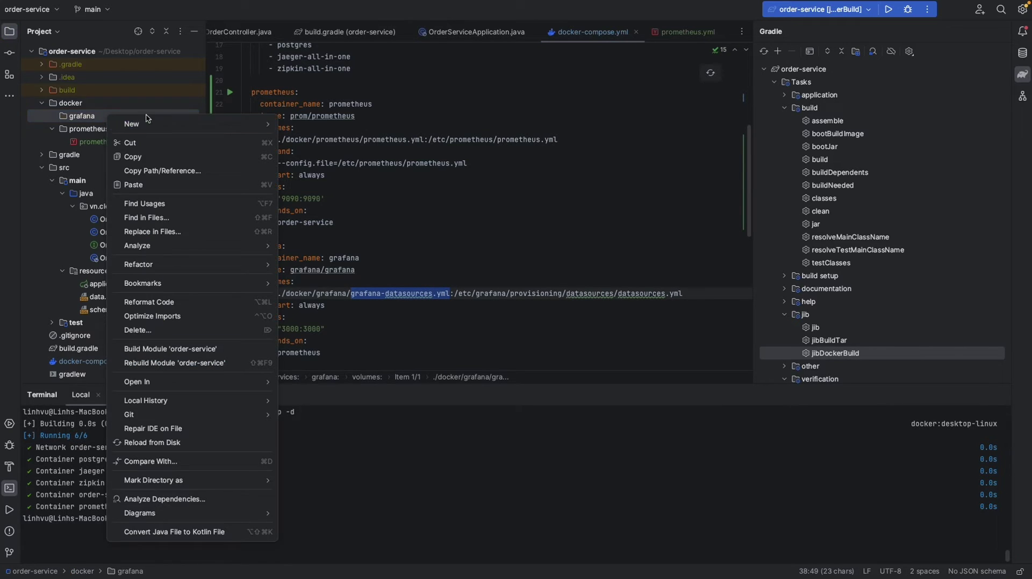
pyautogui.moveTo(127, 122)
pyautogui.click(337, 124)
pyautogui.press('super+v')
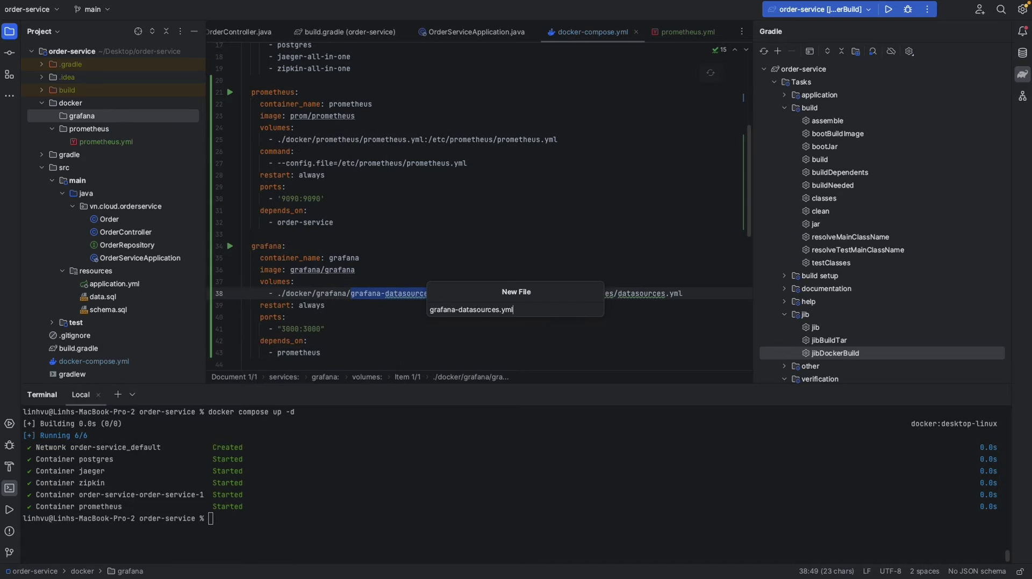
pyautogui.press('Return')
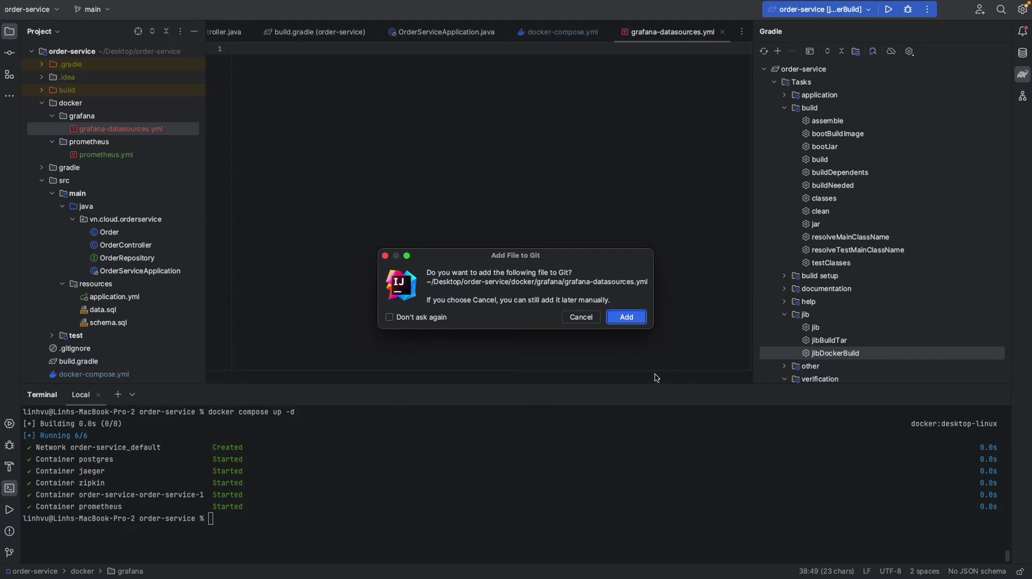
pyautogui.click(625, 319)
pyautogui.write('apiVersion: 1  datasources:   - name: Prometheus     type: prometheus     uid: prometheus     access: proxy     orgId: 1     url: http://prometheus:9090     basicAuth: false     isDefault: false     version: 1     editable: false     jsonData:       httpMethod: GET')
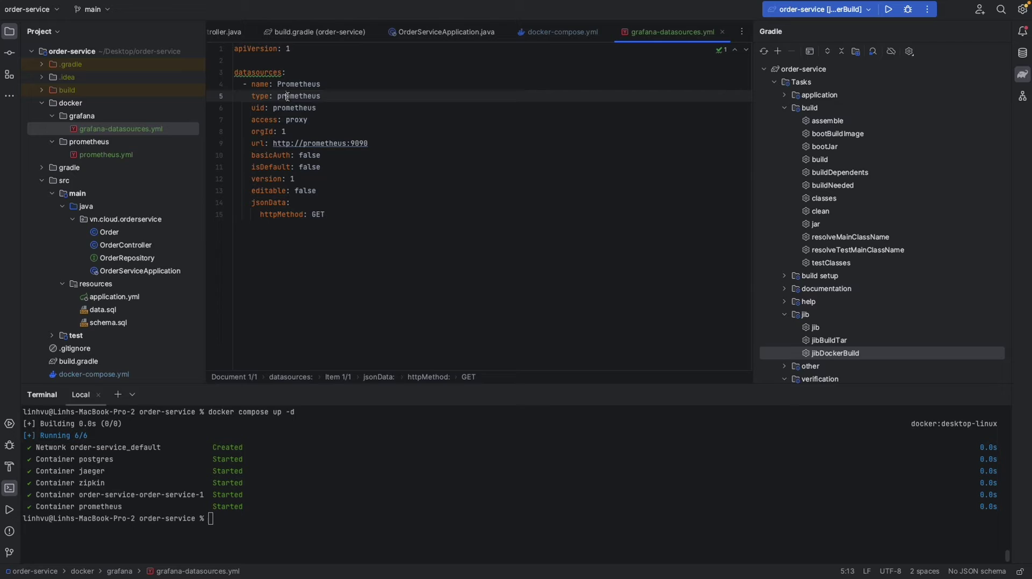
pyautogui.doubleClick(288, 97)
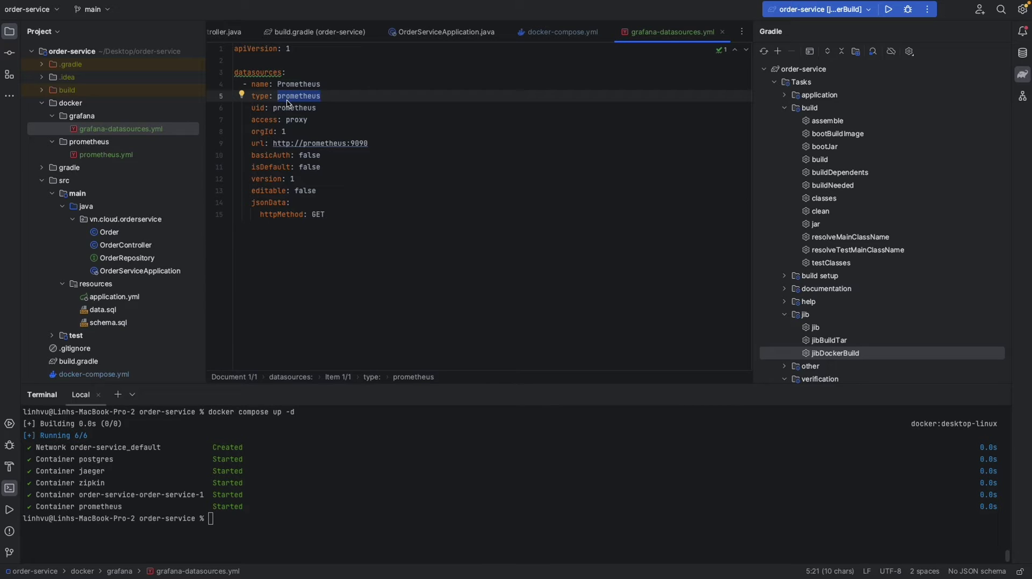
pyautogui.moveTo(274, 144); pyautogui.dragTo(333, 145)
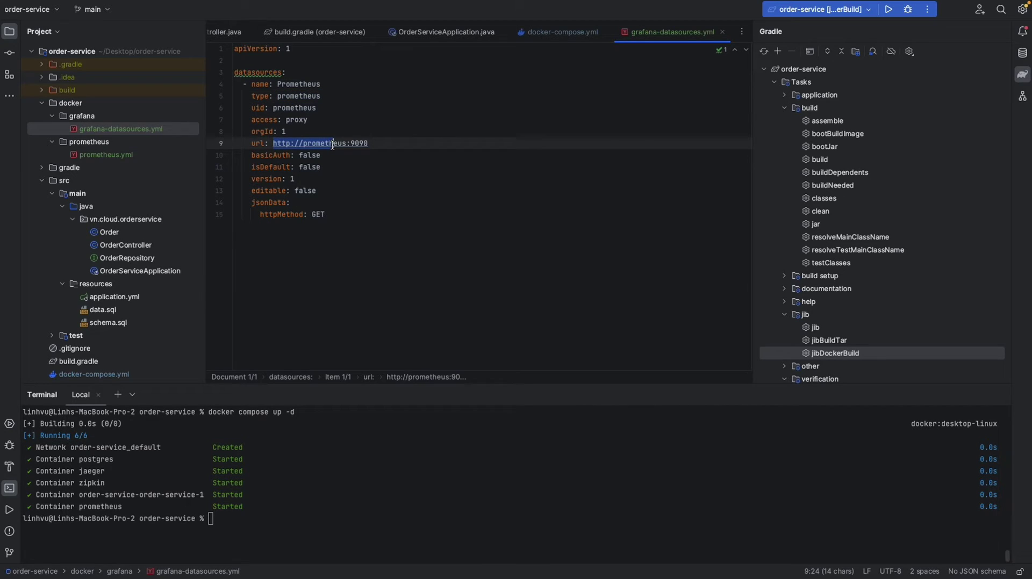
pyautogui.click(299, 144)
pyautogui.doubleClick(324, 144)
pyautogui.doubleClick(362, 144)
# - Compare the datasource against the architecture diagram, then return to the file
pyautogui.hotkey('ctrl', 'Right')
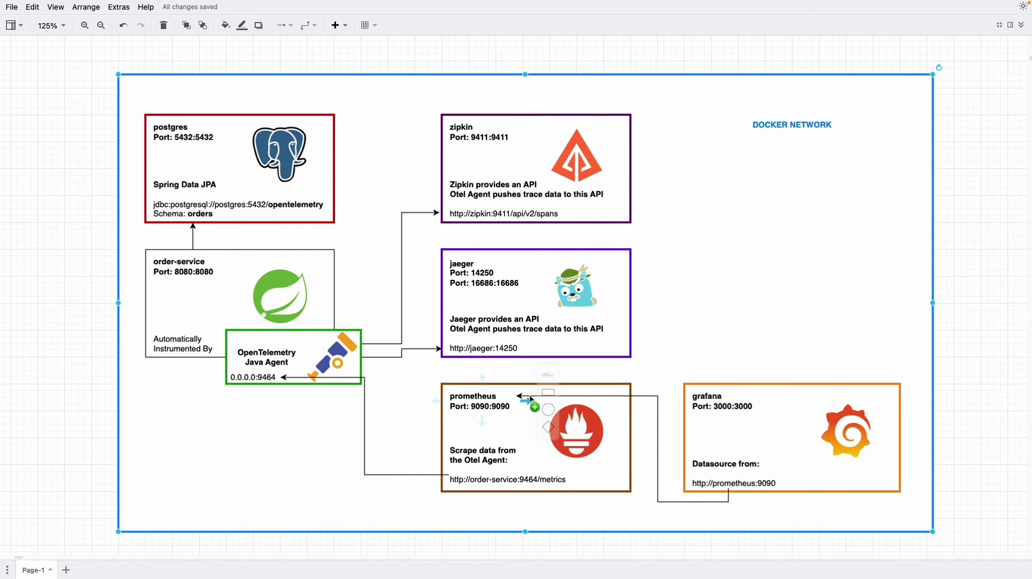
pyautogui.hotkey('ctrl', 'Left')
pyautogui.click(343, 220)
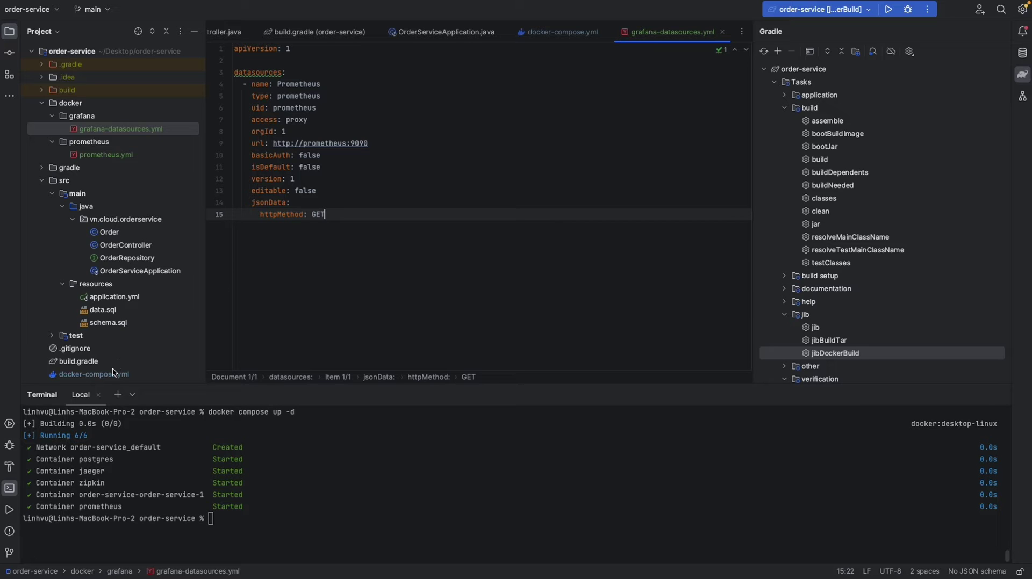
# - Restart the compose stack with docker compose down and docker compose up -d
pyautogui.doubleClick(94, 374)
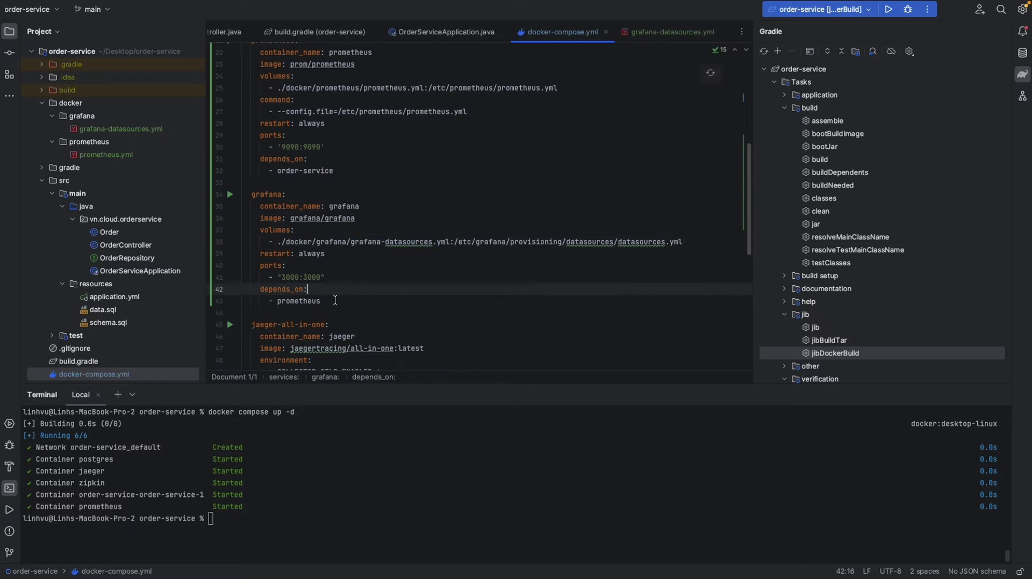
pyautogui.click(335, 300)
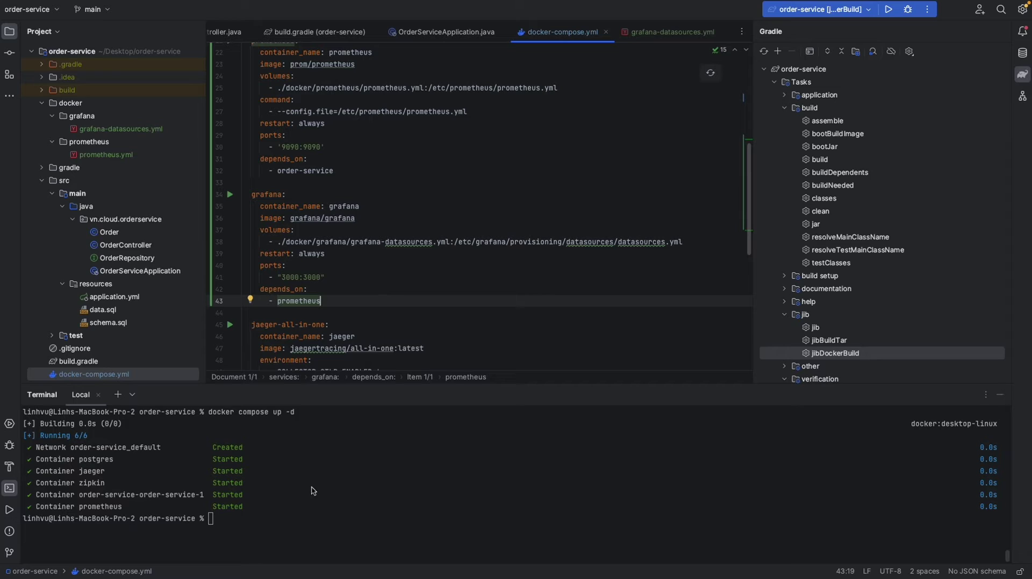
pyautogui.click(304, 517)
pyautogui.write('clear')
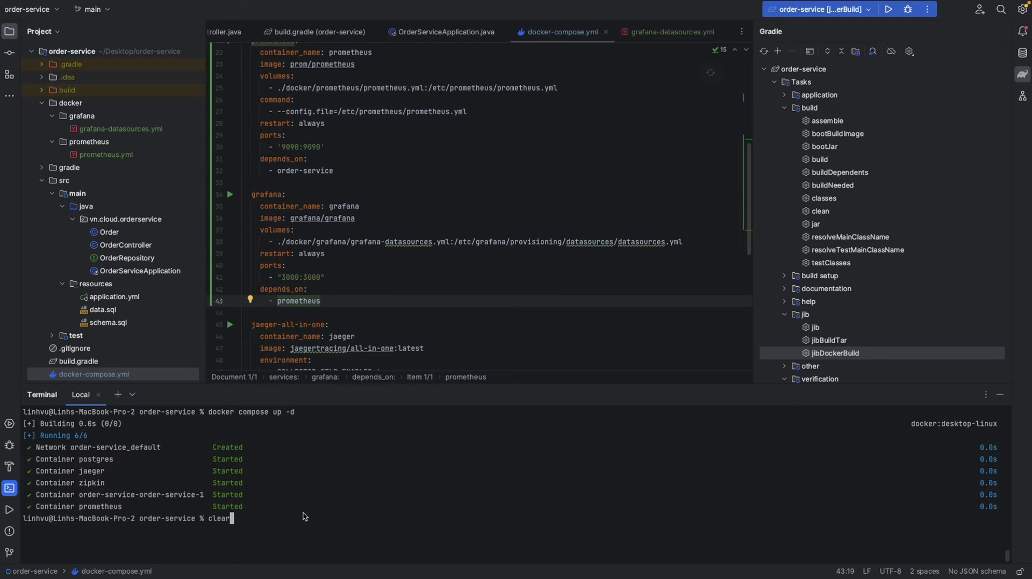
pyautogui.press('Up')
pyautogui.press('Up')
pyautogui.press('Return')
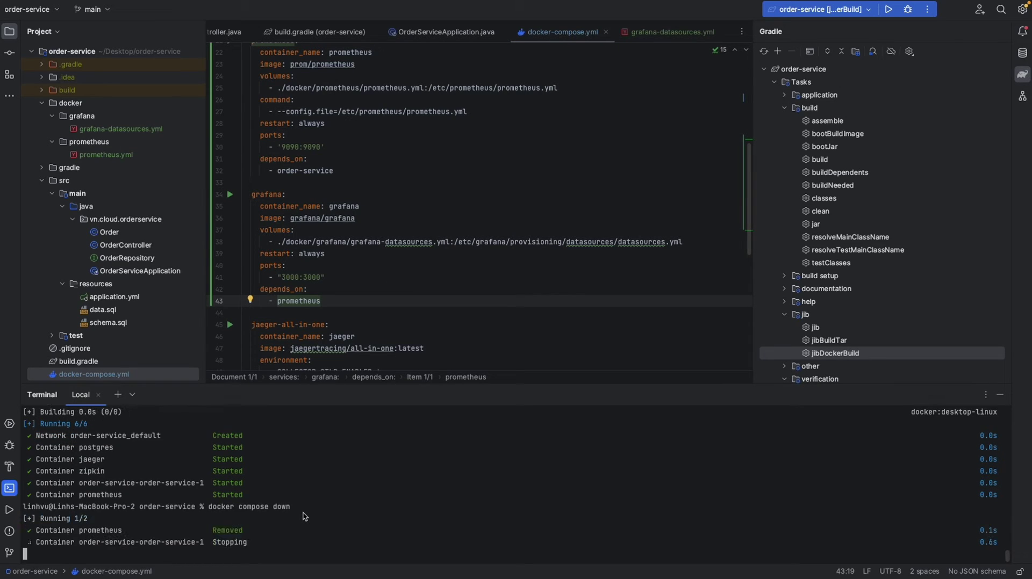
pyautogui.press('Up')
pyautogui.press('Up')
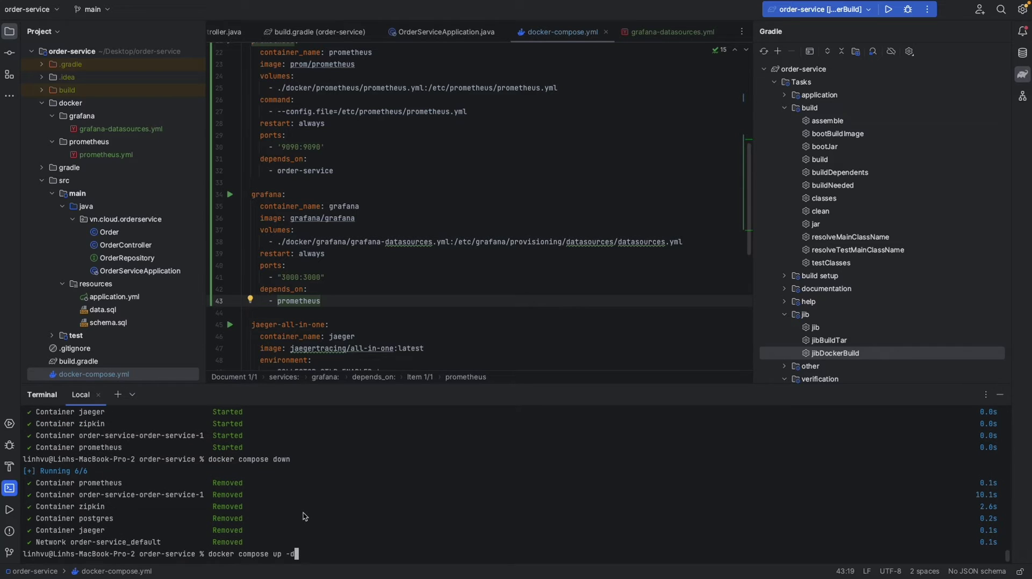
pyautogui.press('Return')
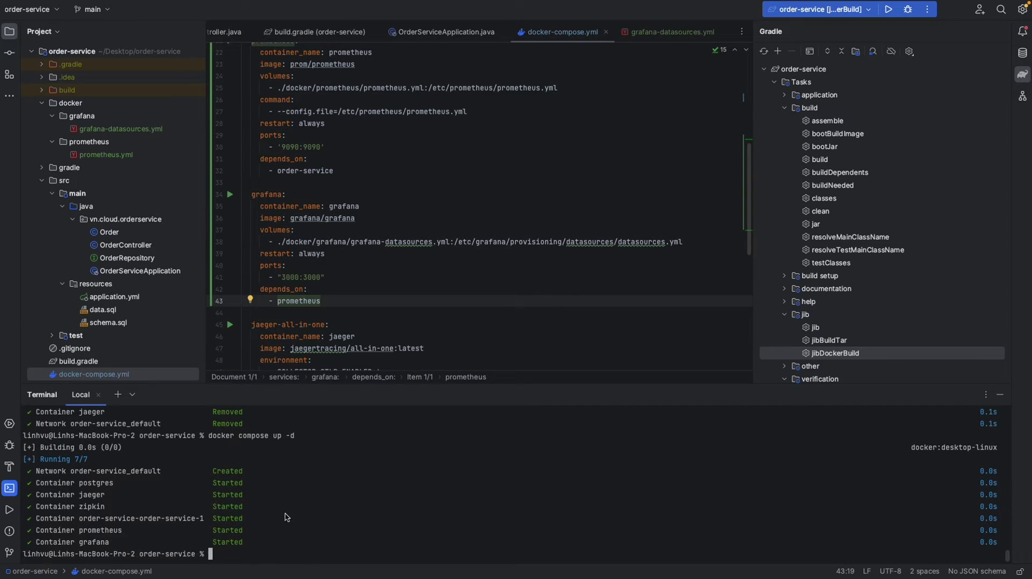
# - Check grafana's host port 3000 in docker-compose.yml before moving to the browser
pyautogui.click(291, 278)
pyautogui.doubleClick(290, 278)
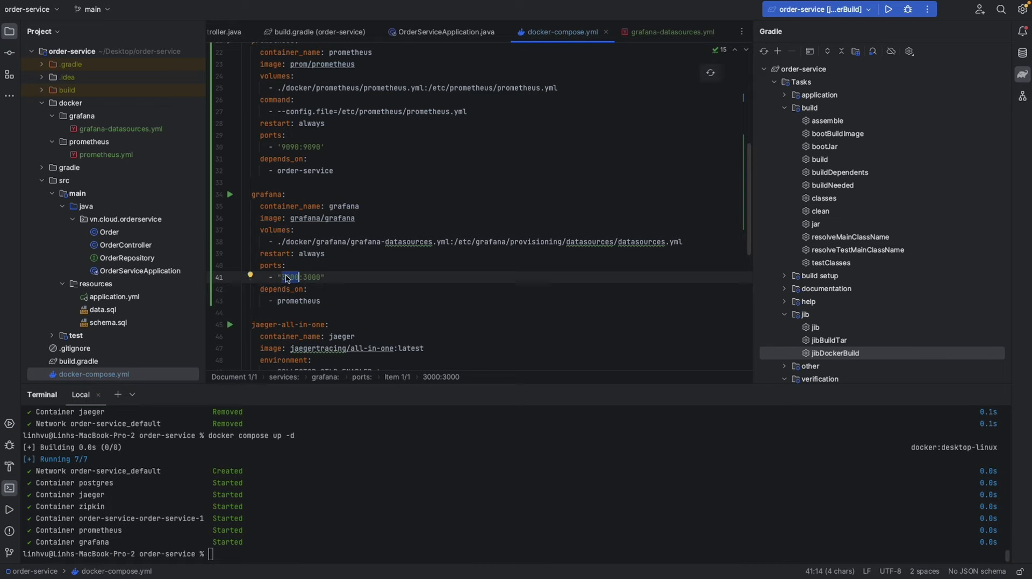
pyautogui.hotkey('ctrl', 'Right')
pyautogui.hotkey('ctrl', 'Right')
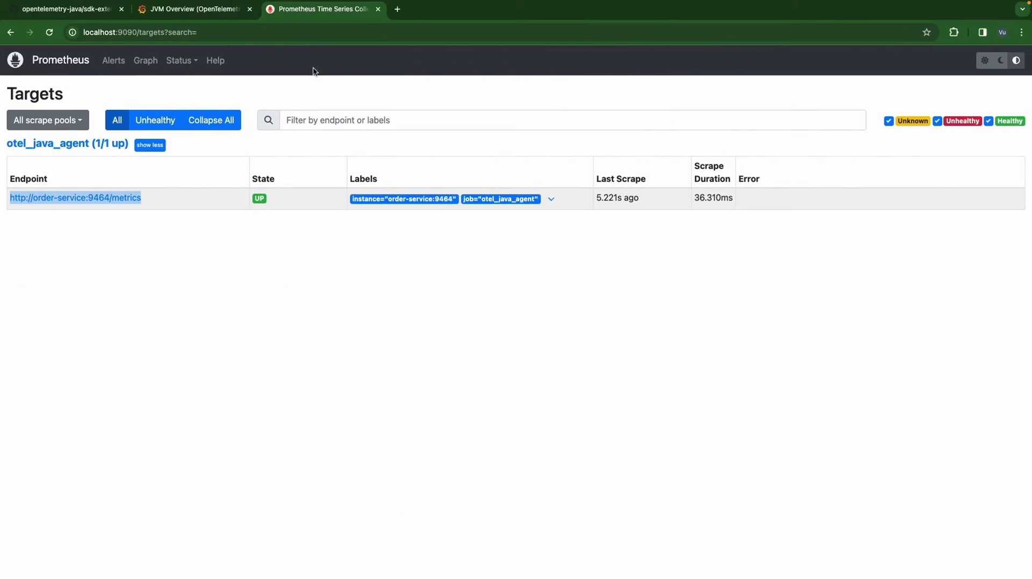
# - Load Grafana at localhost:3000 in a new browser tab
pyautogui.click(399, 9)
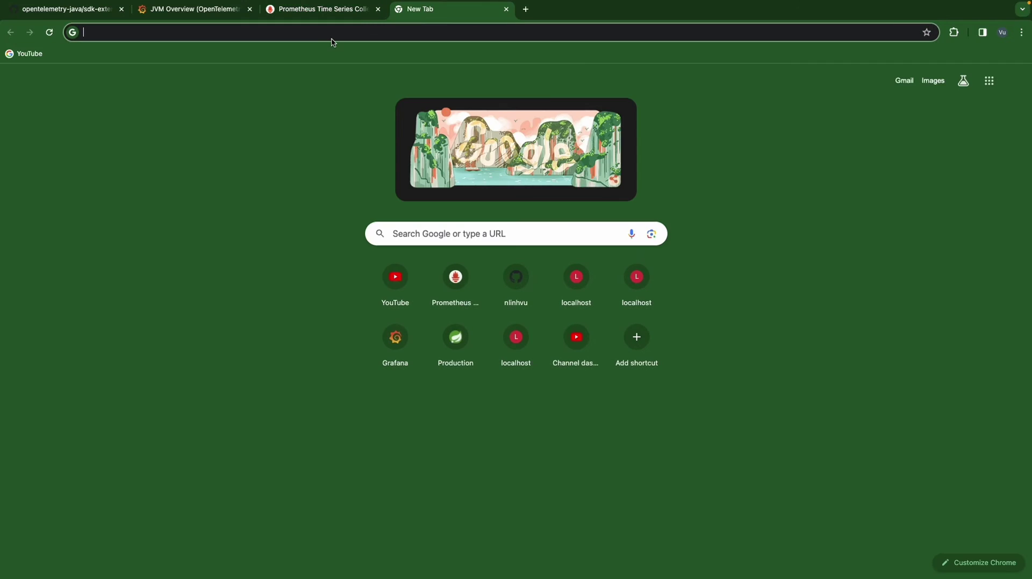
pyautogui.write('local')
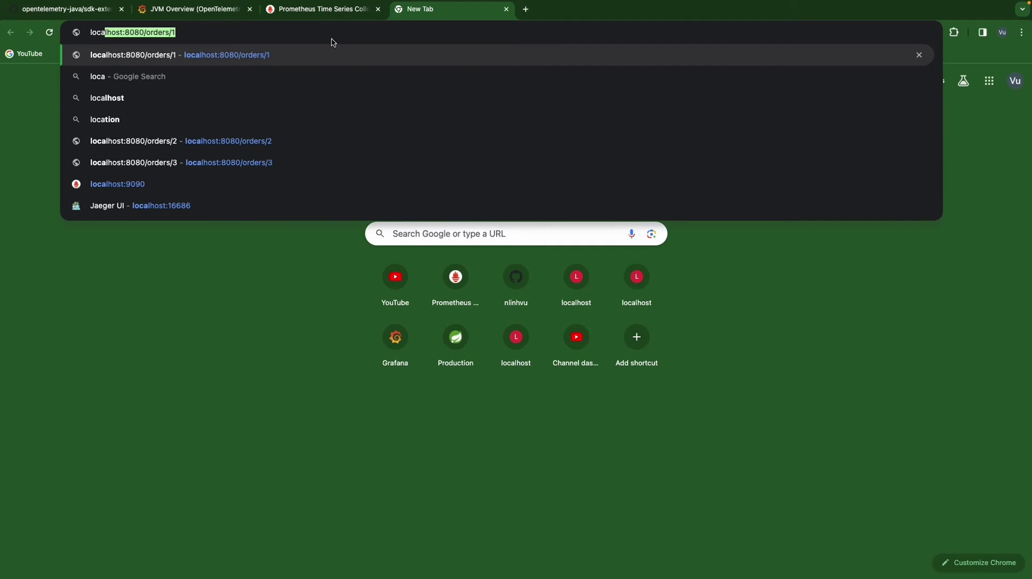
pyautogui.write('host:')
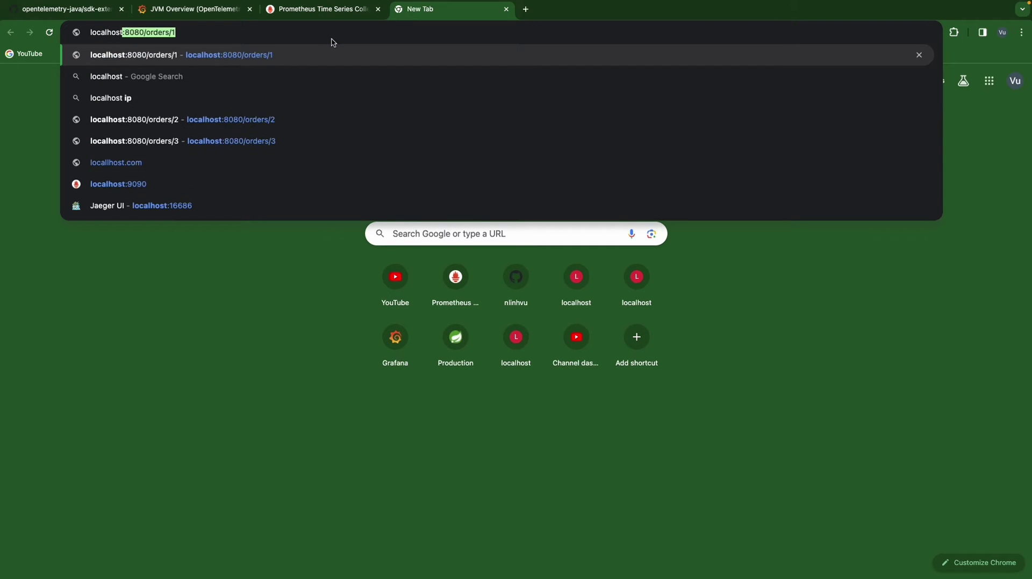
pyautogui.write('3000')
pyautogui.press('Return')
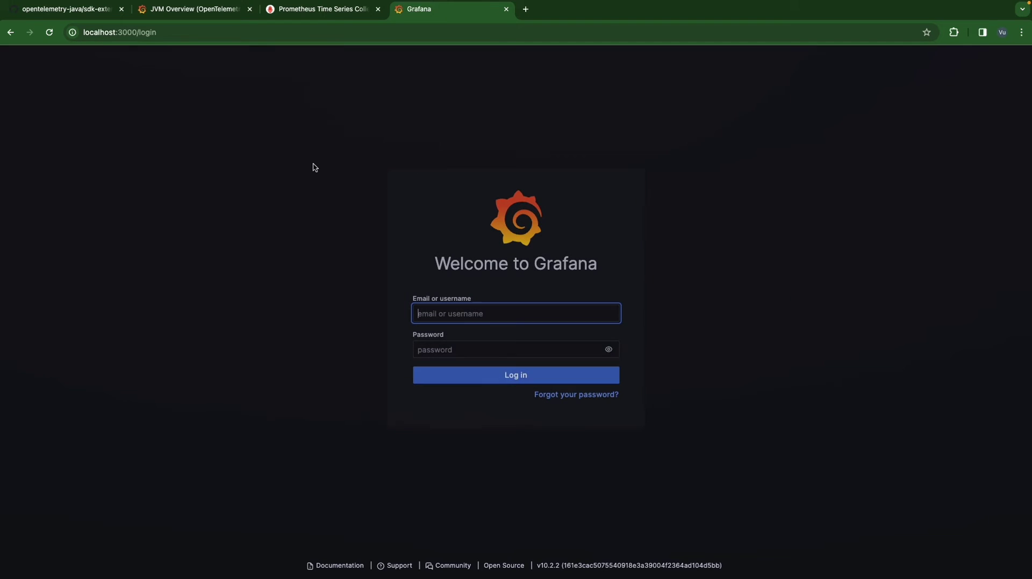
# - Log in with the default admin credentials and dismiss Chrome's password breach warning
pyautogui.click(460, 317)
pyautogui.write('ad')
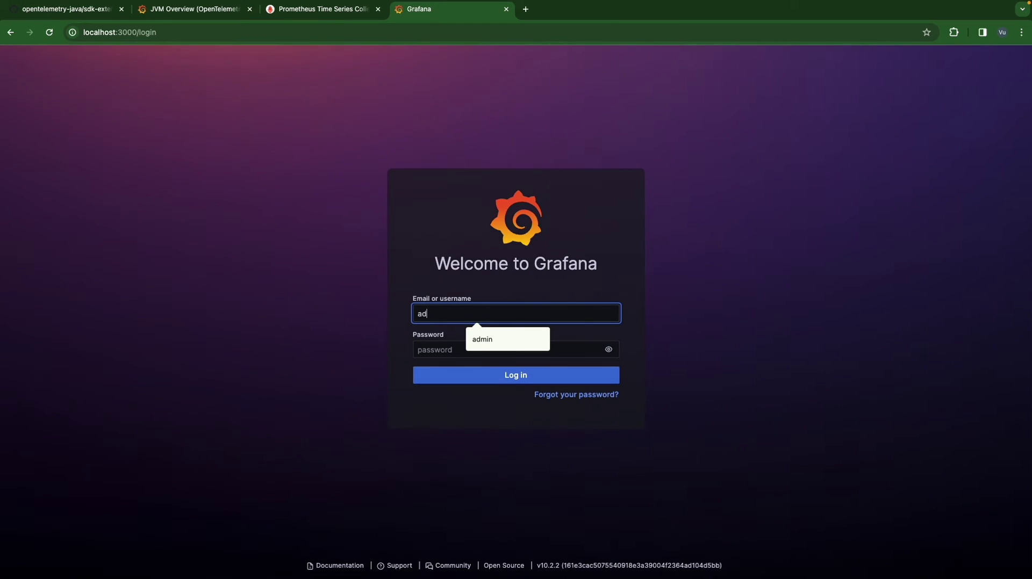
pyautogui.write('min')
pyautogui.click(464, 346)
pyautogui.write('ad')
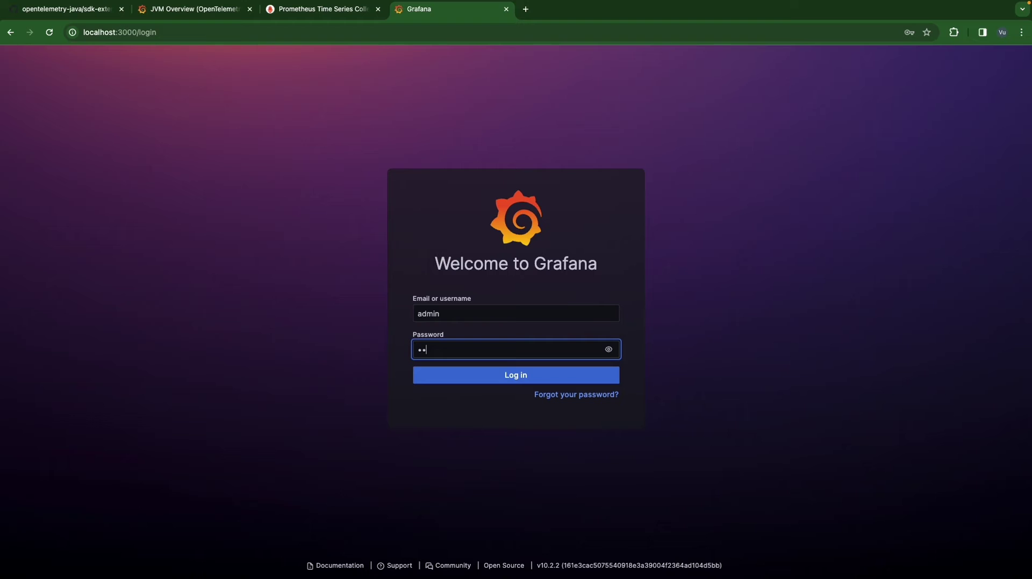
pyautogui.write('min')
pyautogui.click(608, 349)
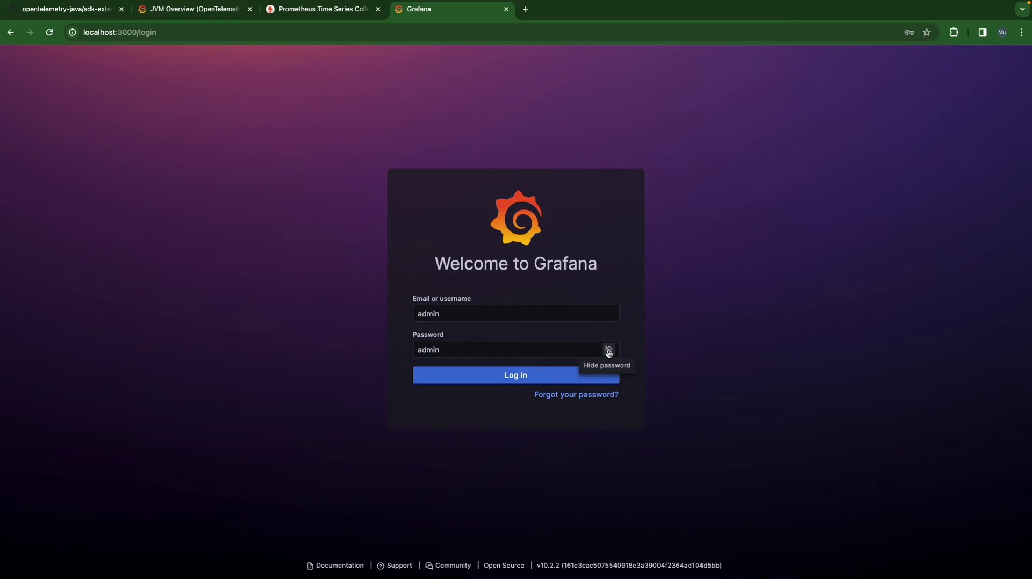
pyautogui.click(468, 375)
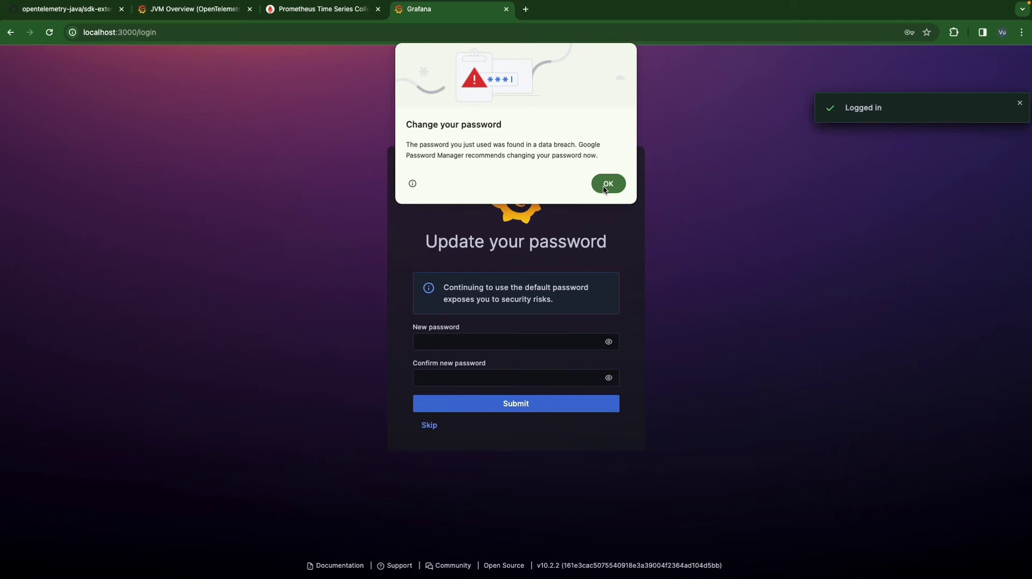
pyautogui.click(607, 183)
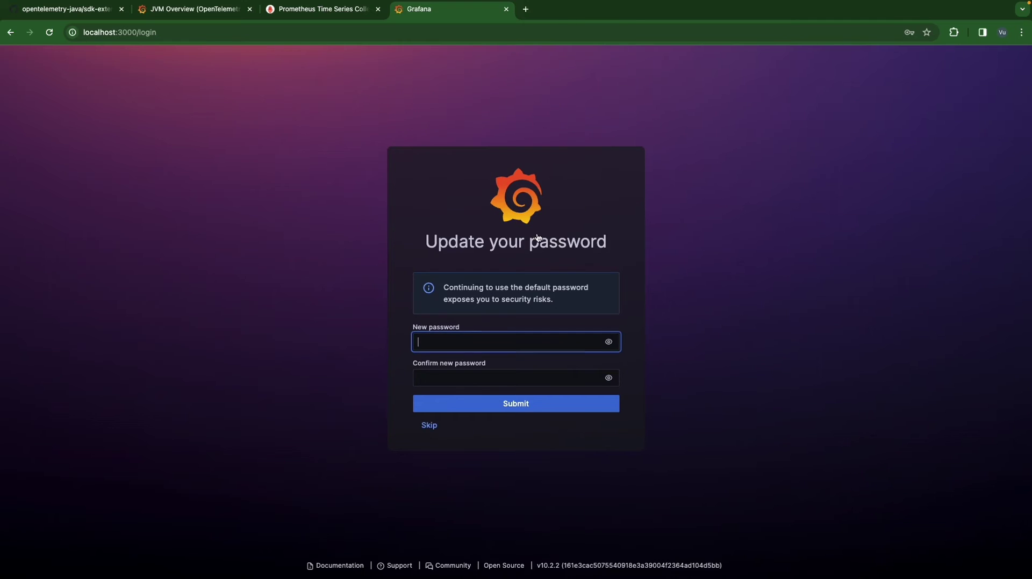
# - Skip the password change, view Connections > Data sources, then return to the IDE
pyautogui.click(429, 426)
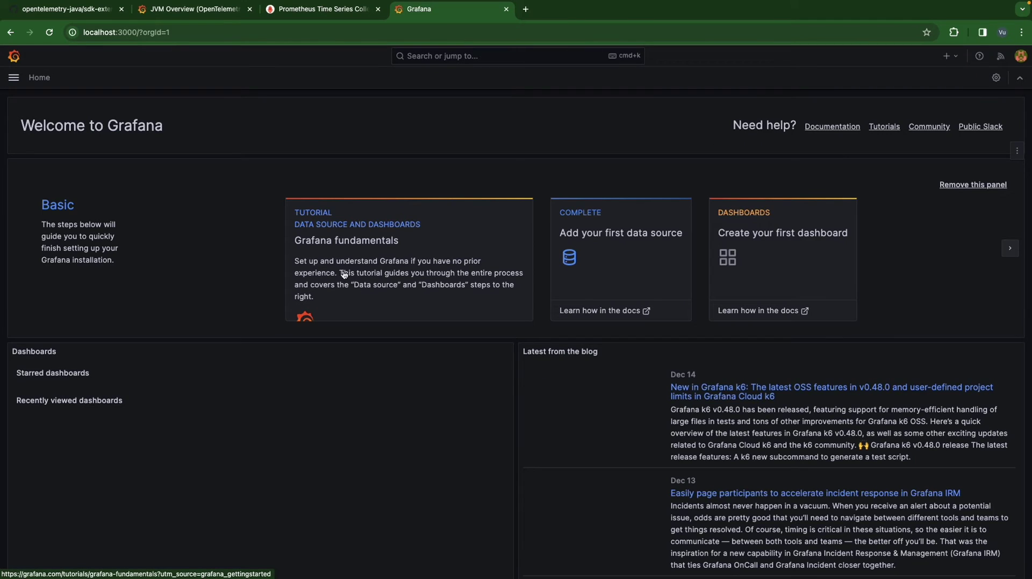
pyautogui.click(13, 78)
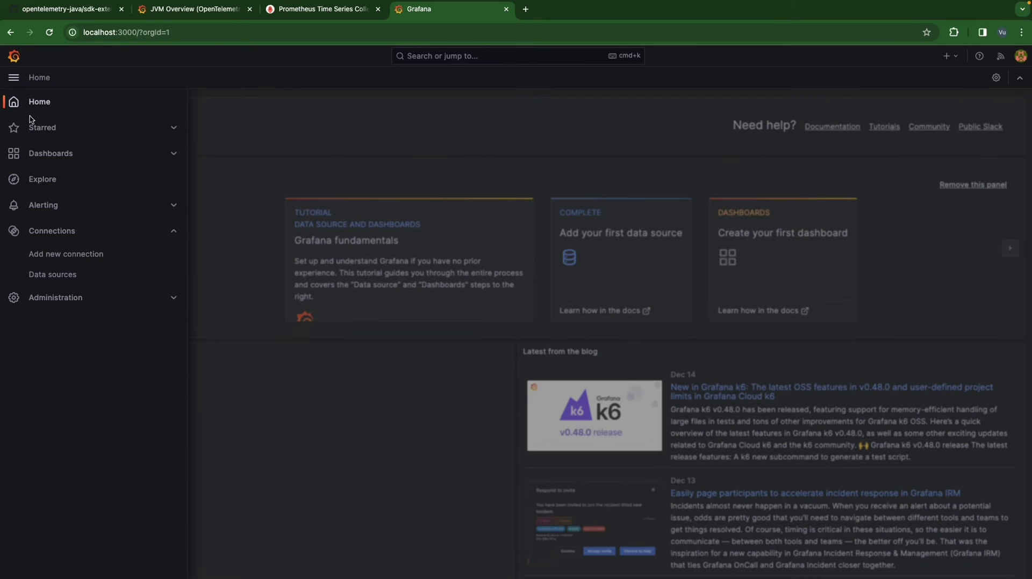
pyautogui.click(52, 274)
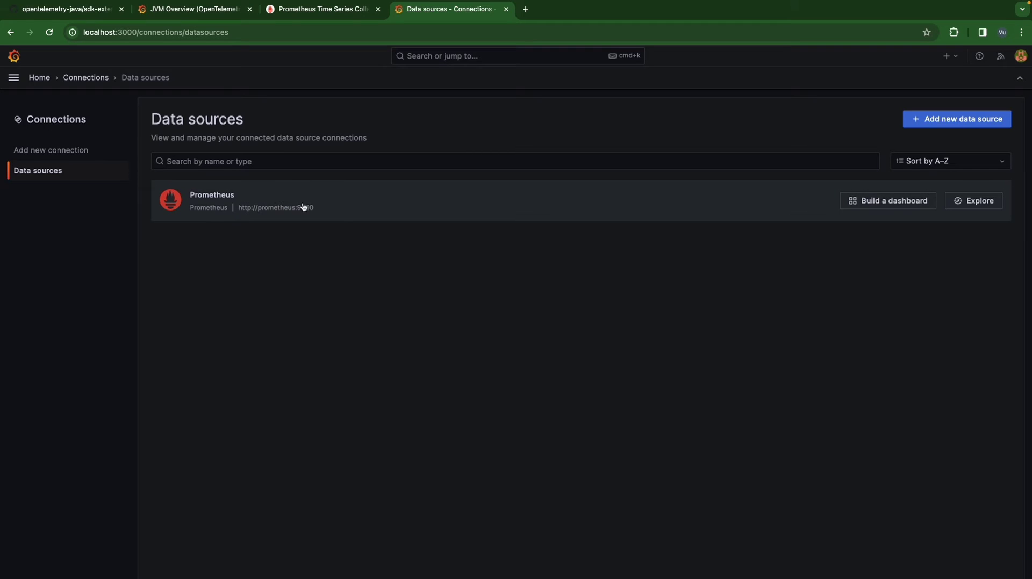
pyautogui.hotkey('ctrl', 'Left')
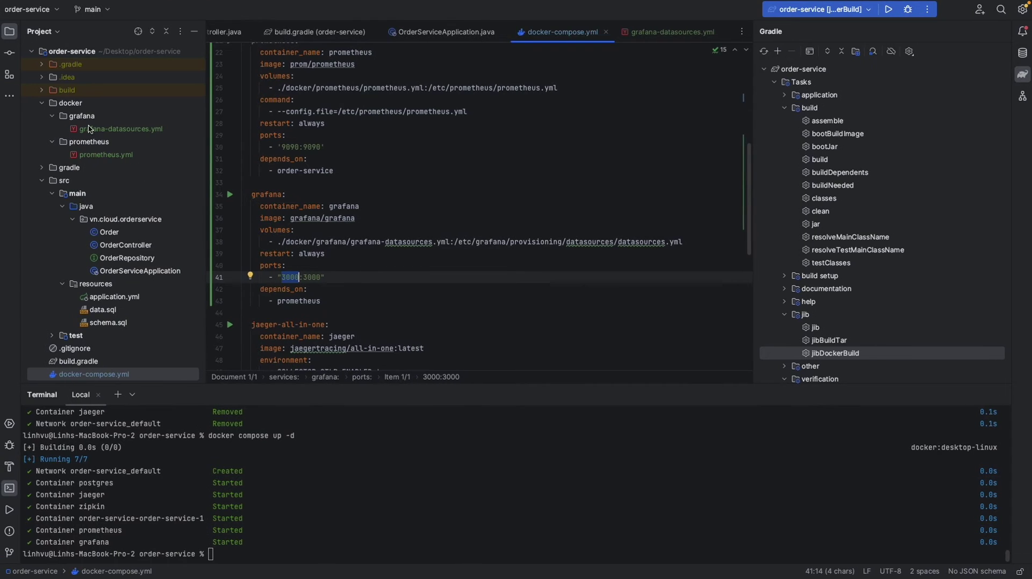
# - Compare the Prometheus name in grafana-datasources.yml with Grafana's Data sources list
pyautogui.click(105, 155)
pyautogui.click(121, 129)
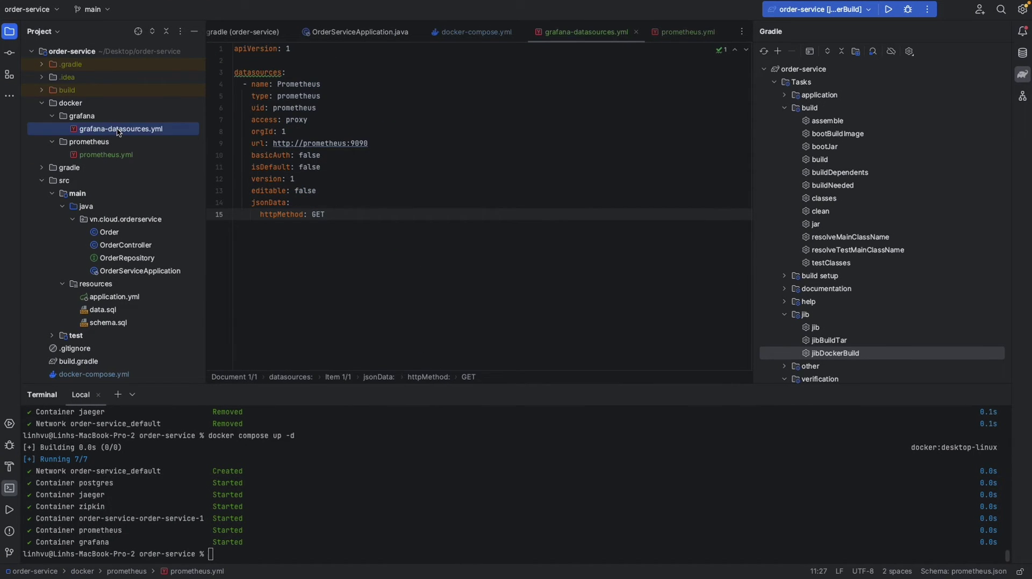
pyautogui.doubleClick(300, 84)
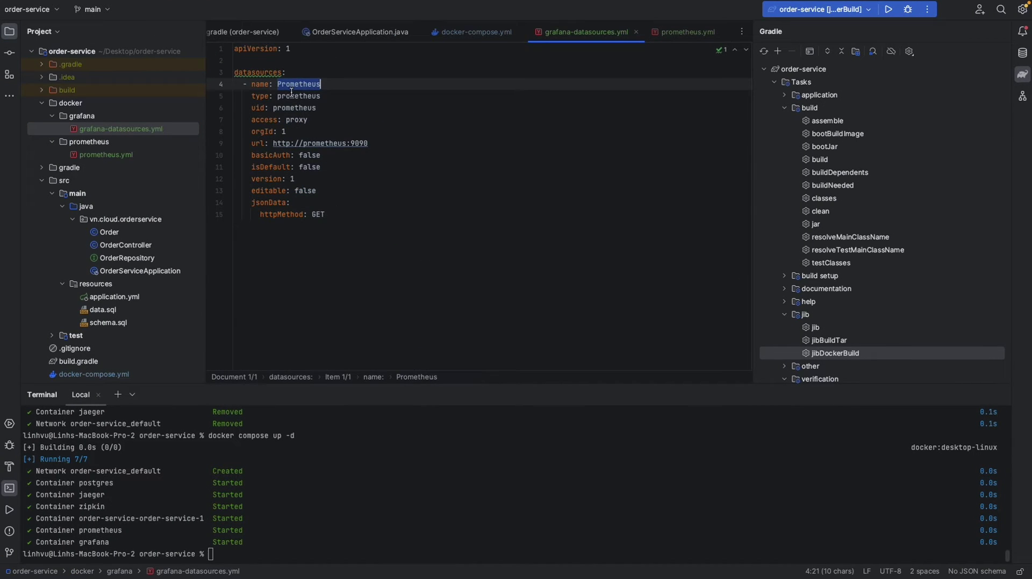
pyautogui.hotkey('ctrl', 'Right')
pyautogui.hotkey('ctrl', 'Right')
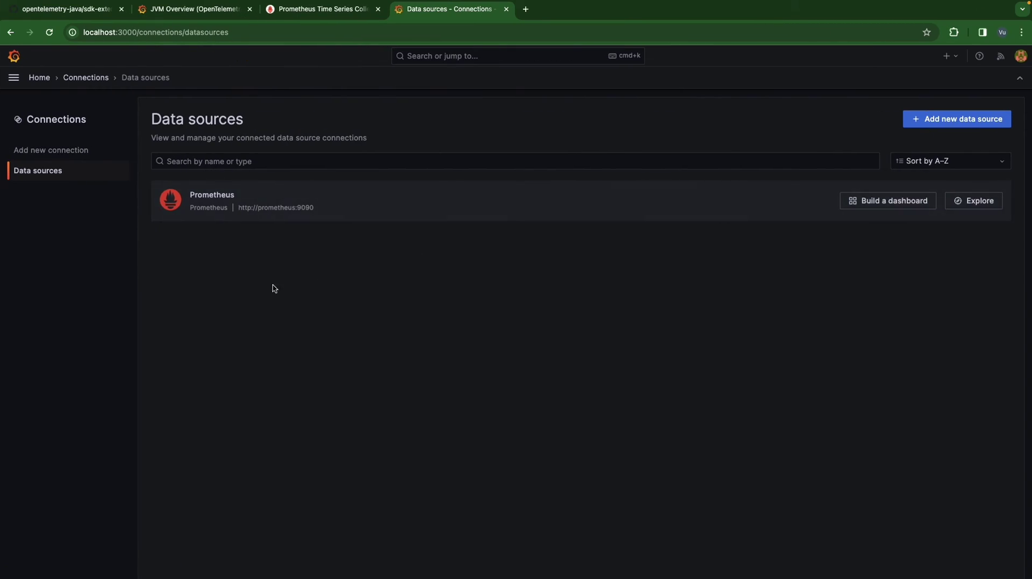
pyautogui.hotkey('ctrl', 'Left')
pyautogui.hotkey('ctrl', 'Left')
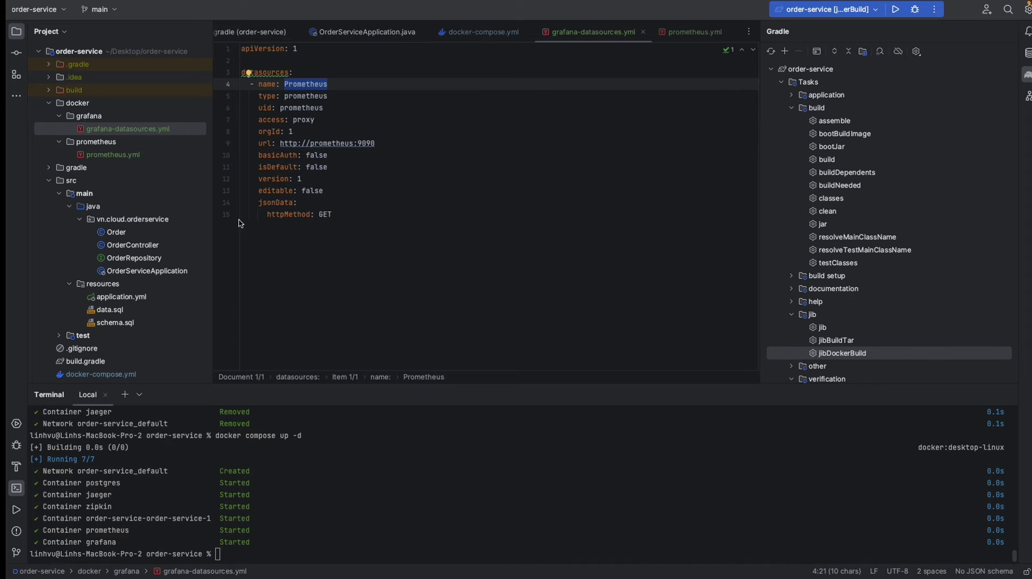
pyautogui.click(299, 85)
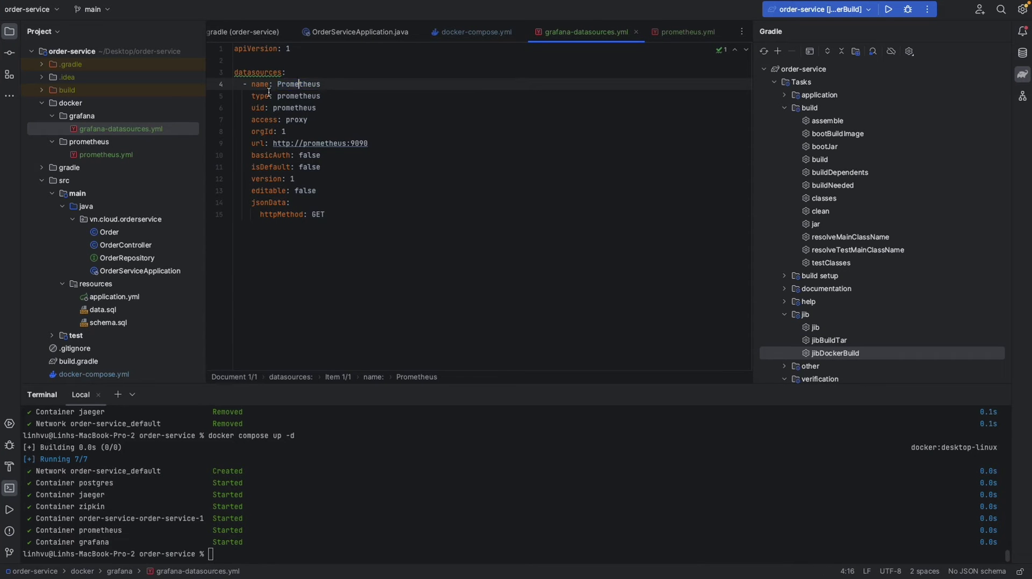
pyautogui.hotkey('ctrl', 'Right')
pyautogui.hotkey('ctrl', 'Right')
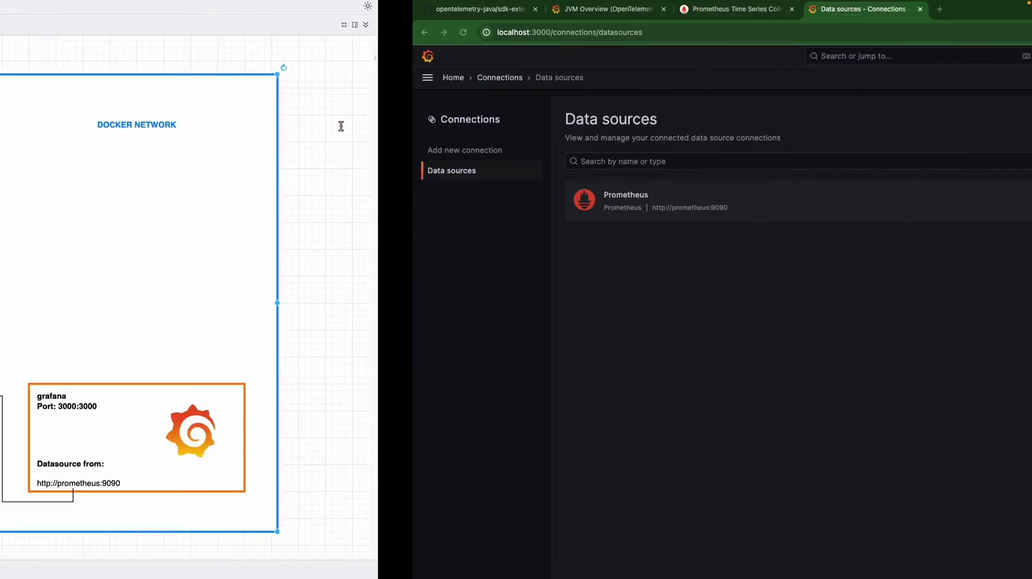
pyautogui.click(940, 116)
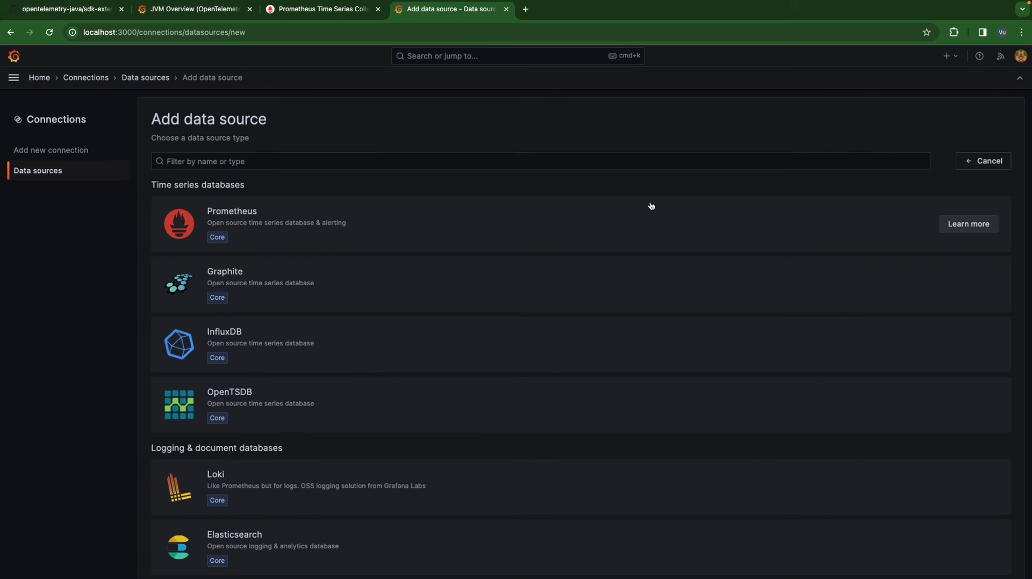
pyautogui.click(497, 216)
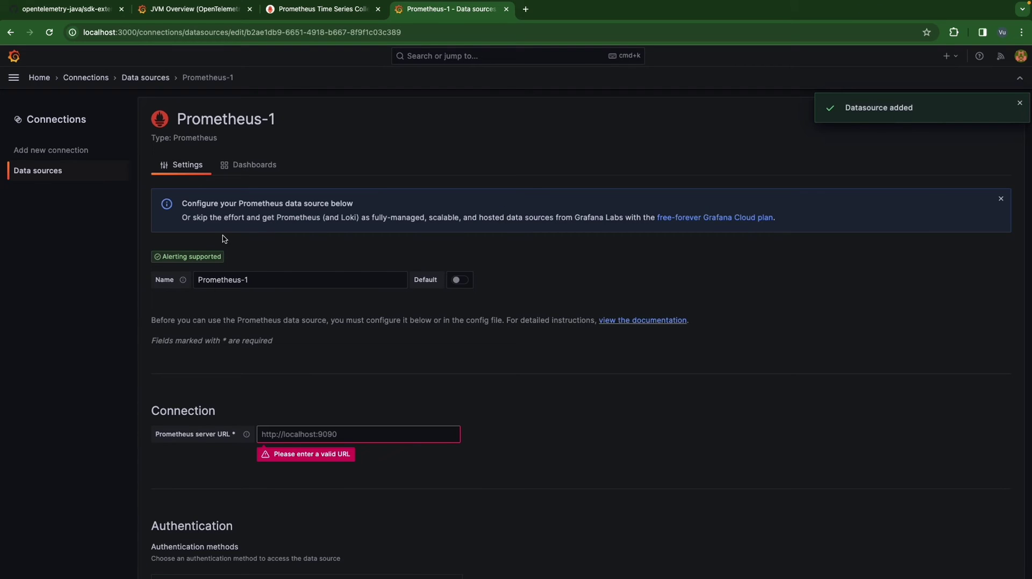
pyautogui.click(266, 284)
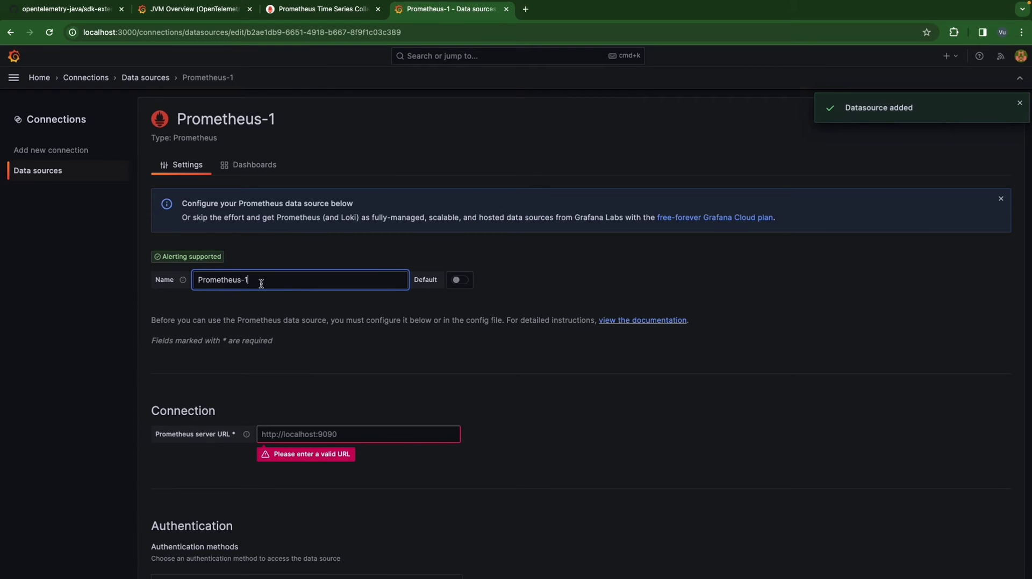
pyautogui.scroll(-2, 263, 309)
pyautogui.scroll(-1, 264, 312)
pyautogui.click(328, 365)
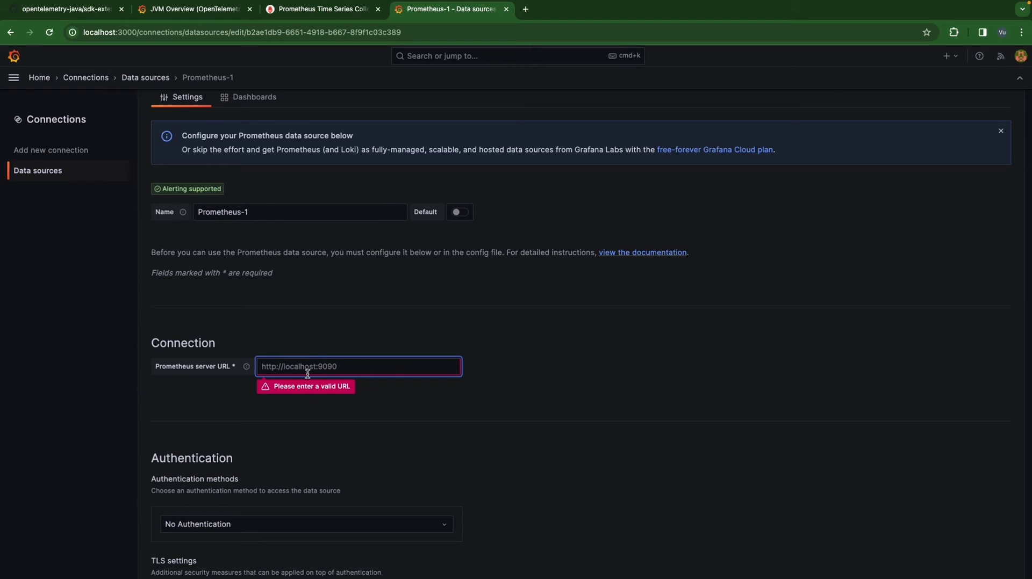
pyautogui.write('http://')
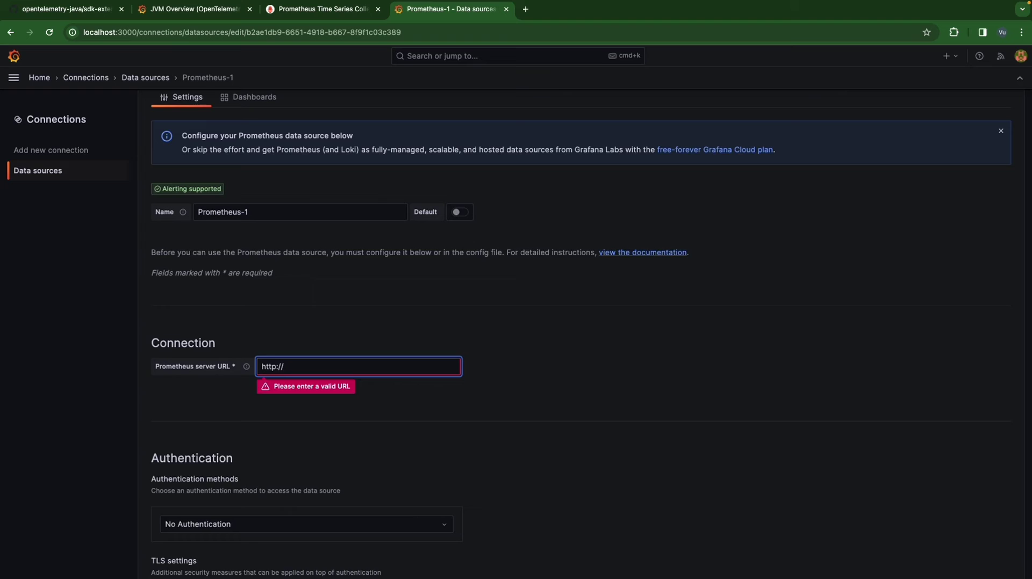
pyautogui.write('prometheus:9090')
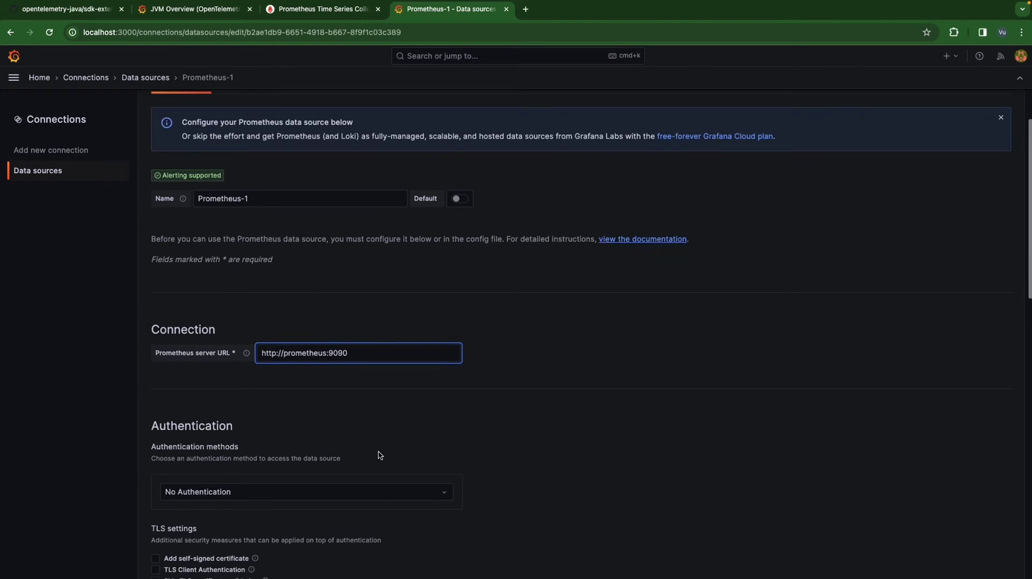
# - Save & test the Prometheus-1 data source, then go back to the Data sources list
pyautogui.scroll(-15, 317, 457)
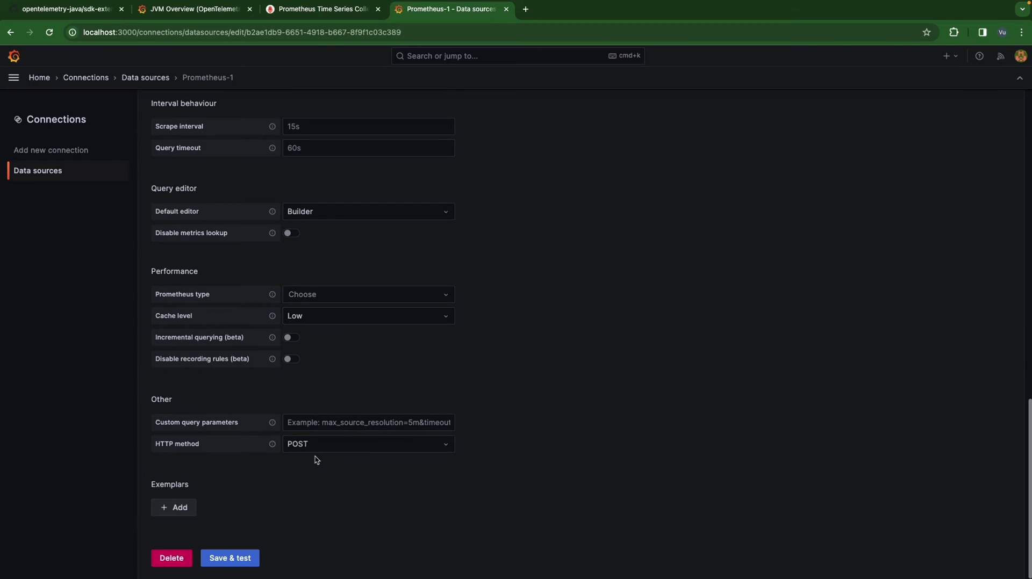
pyautogui.scroll(15, 339, 458)
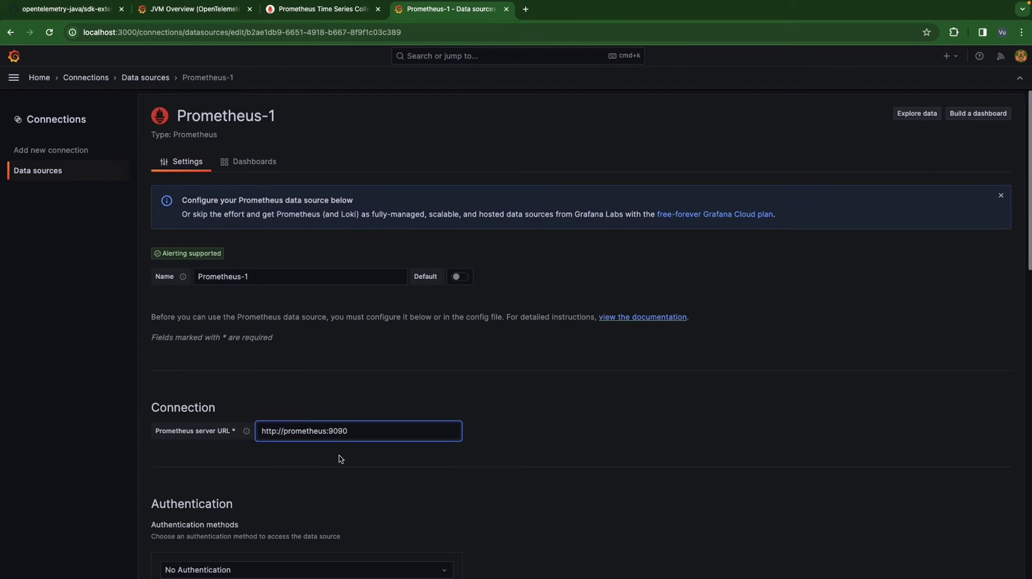
pyautogui.scroll(-2, 341, 459)
pyautogui.scroll(-1, 342, 460)
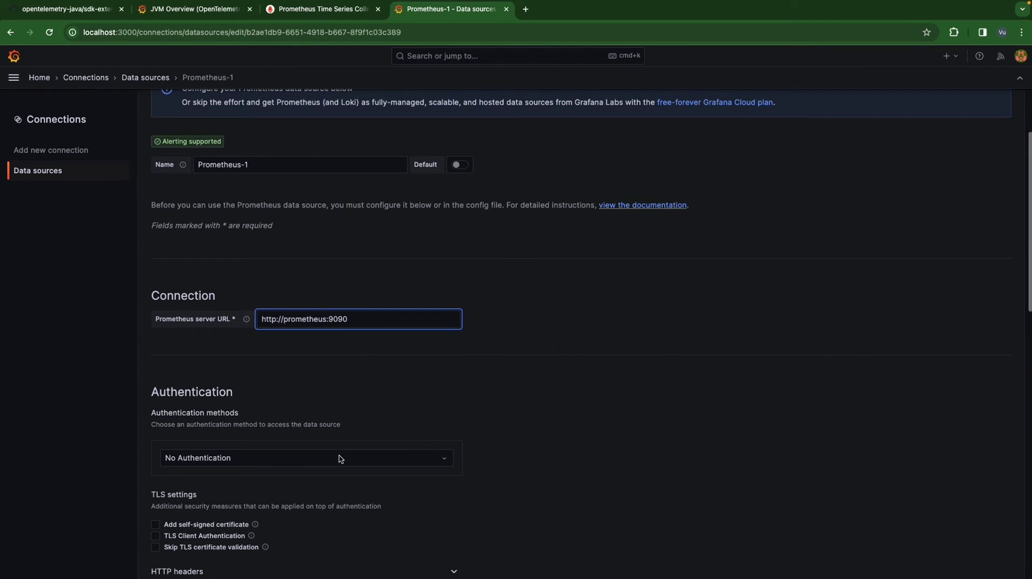
pyautogui.scroll(-12, 374, 417)
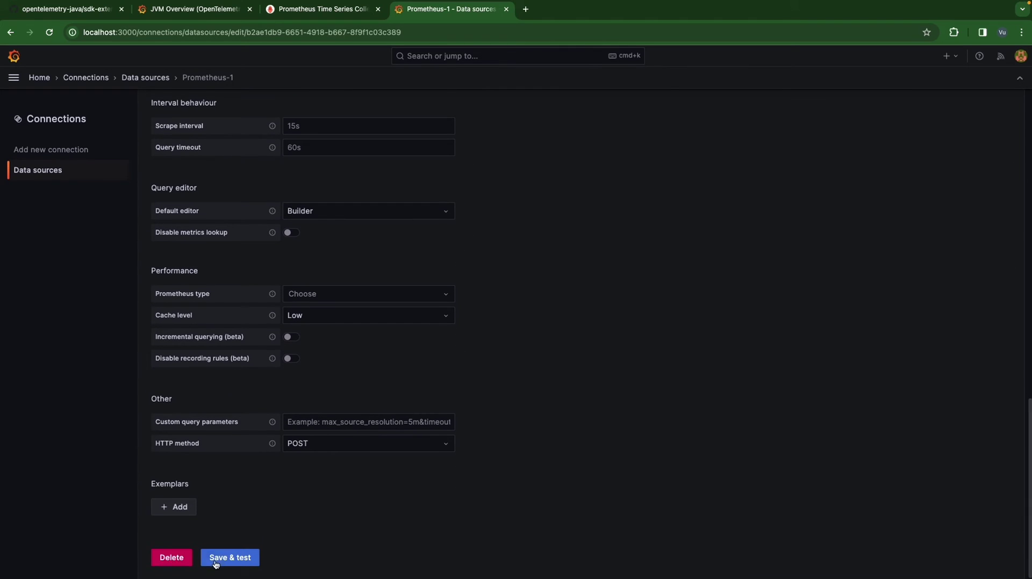
pyautogui.click(221, 559)
pyautogui.scroll(-2, 318, 495)
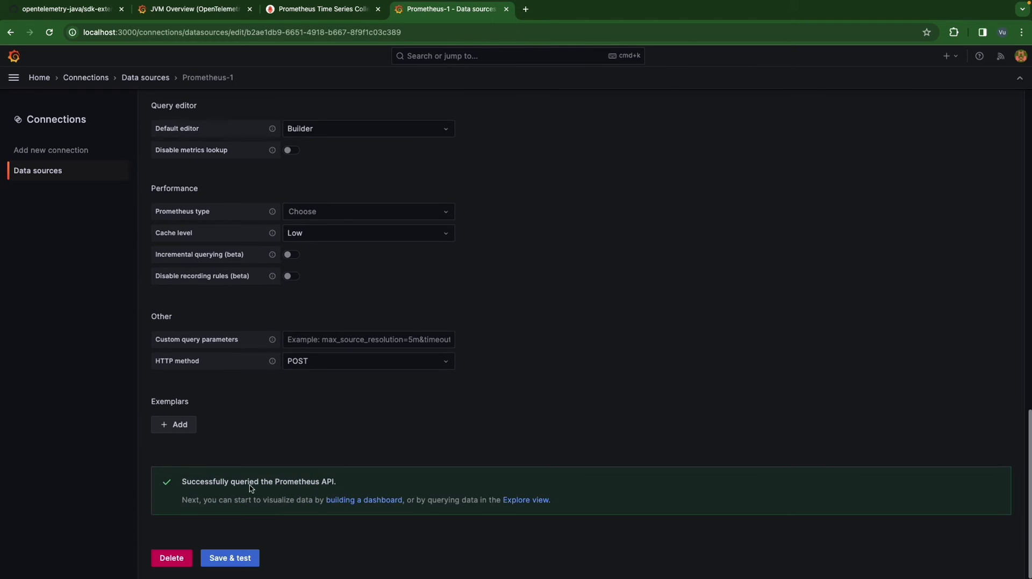
pyautogui.click(230, 558)
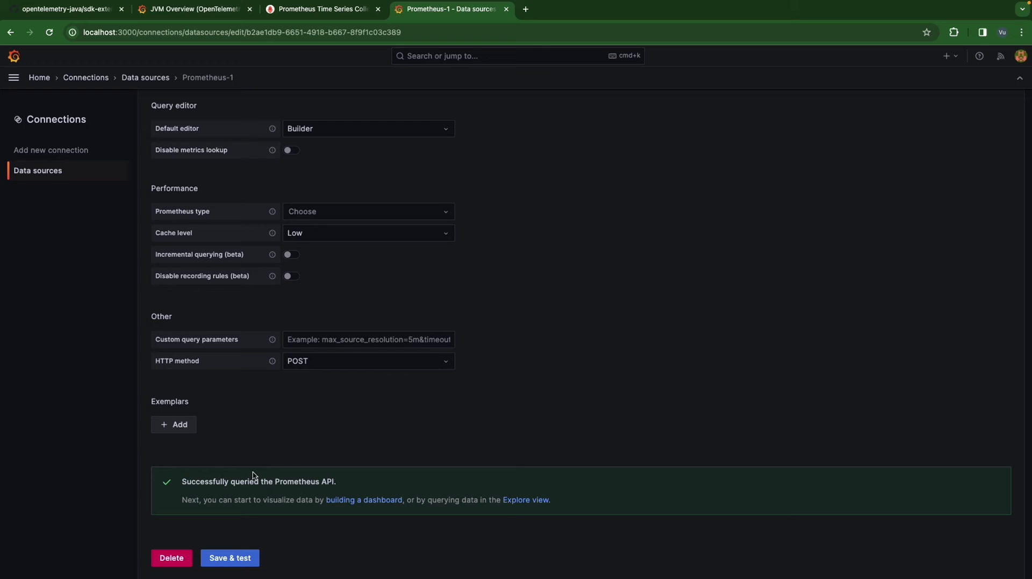
pyautogui.click(225, 558)
pyautogui.scroll(5, 285, 288)
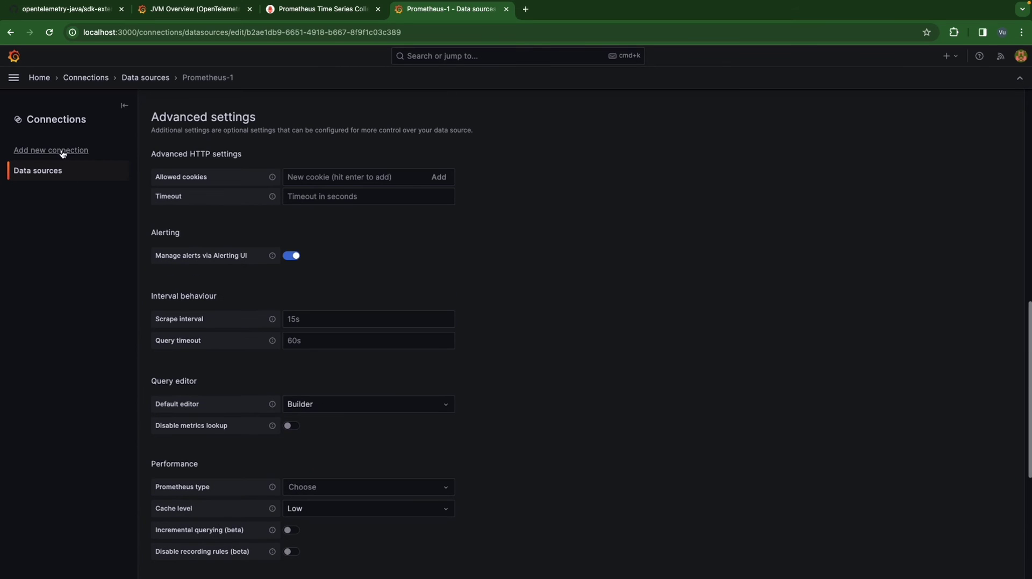
pyautogui.click(55, 174)
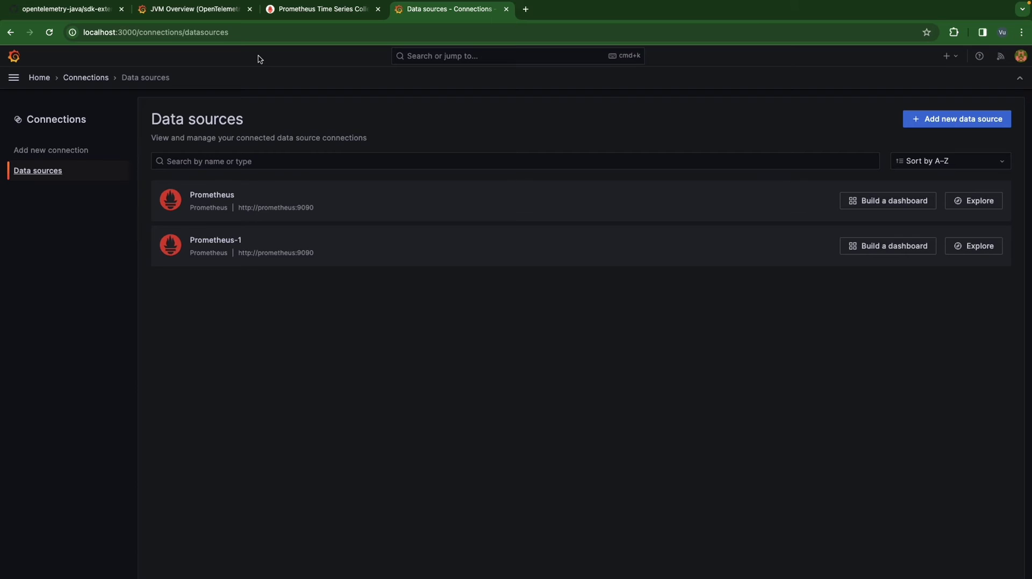
# - Open the Import dashboard page from Dashboards > New
pyautogui.click(13, 78)
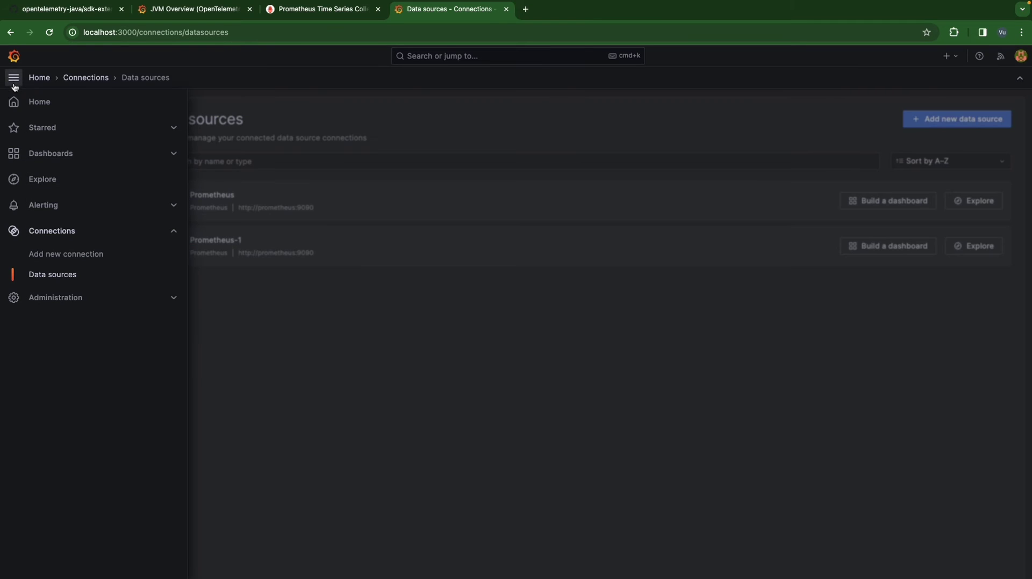
pyautogui.click(60, 154)
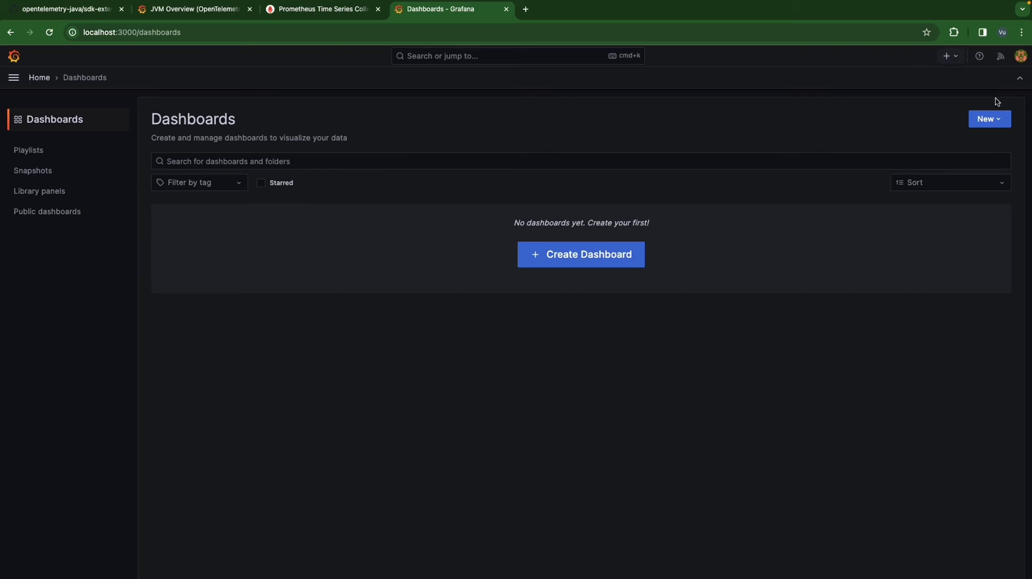
pyautogui.click(984, 119)
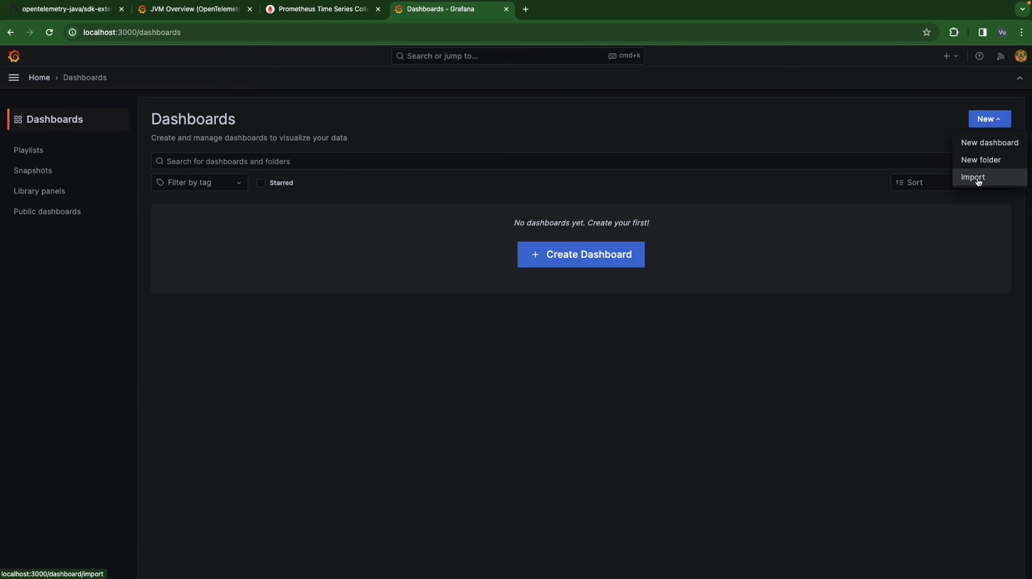
pyautogui.click(978, 181)
pyautogui.click(207, 265)
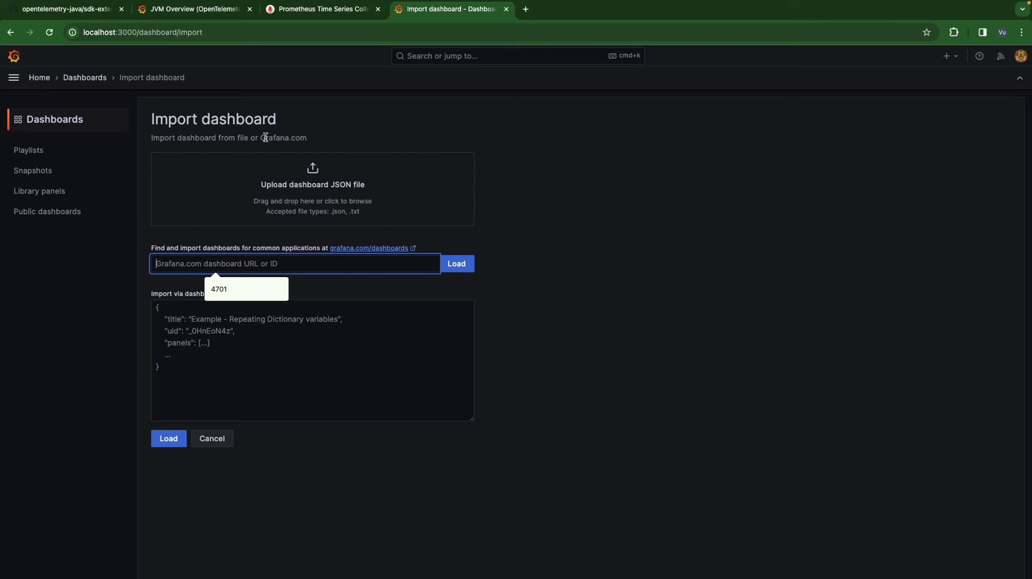
# - Check the Prometheus targets and copy JVM Overview dashboard ID 18812 from grafana.com
pyautogui.click(318, 11)
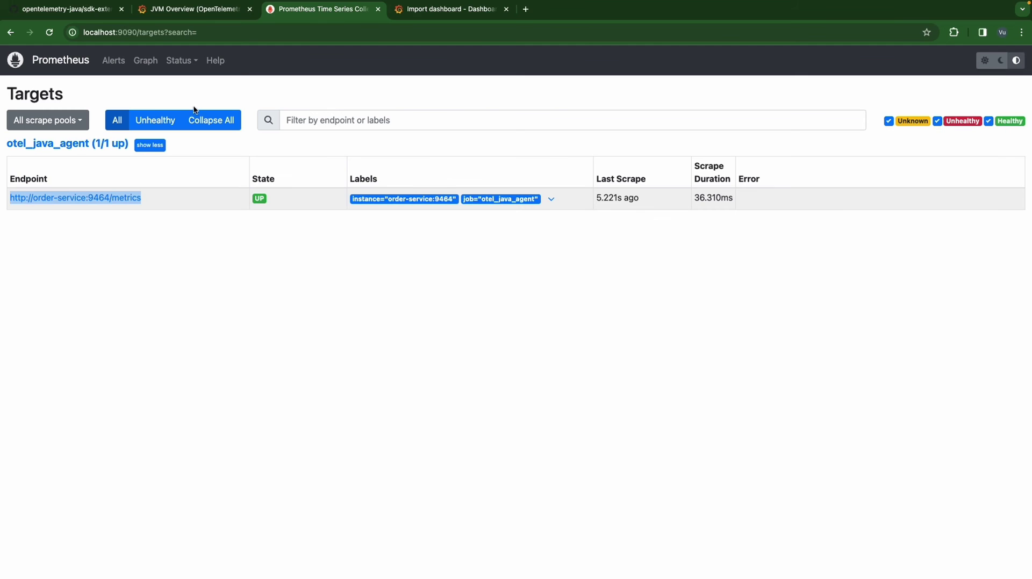
pyautogui.click(214, 10)
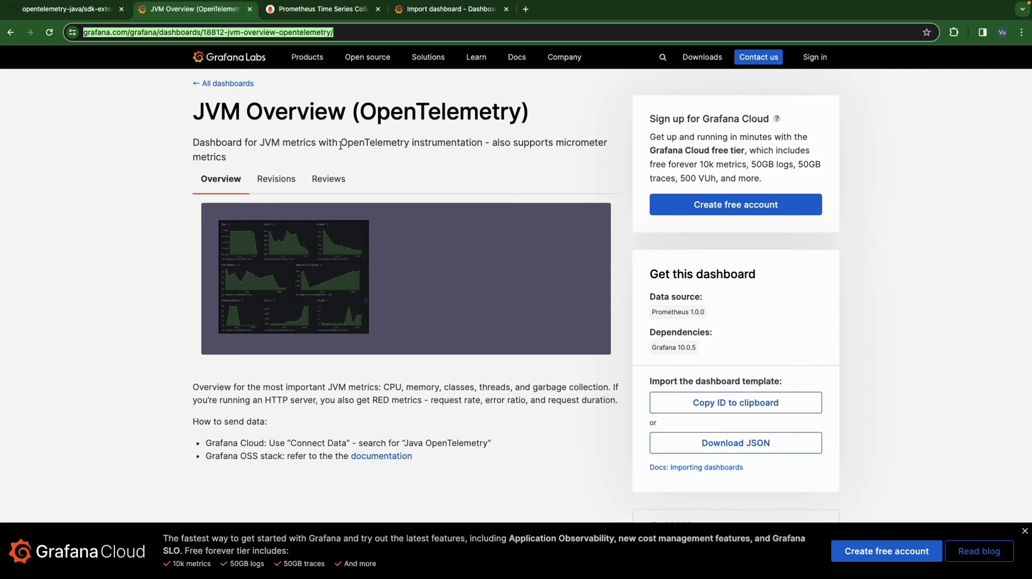
pyautogui.click(269, 113)
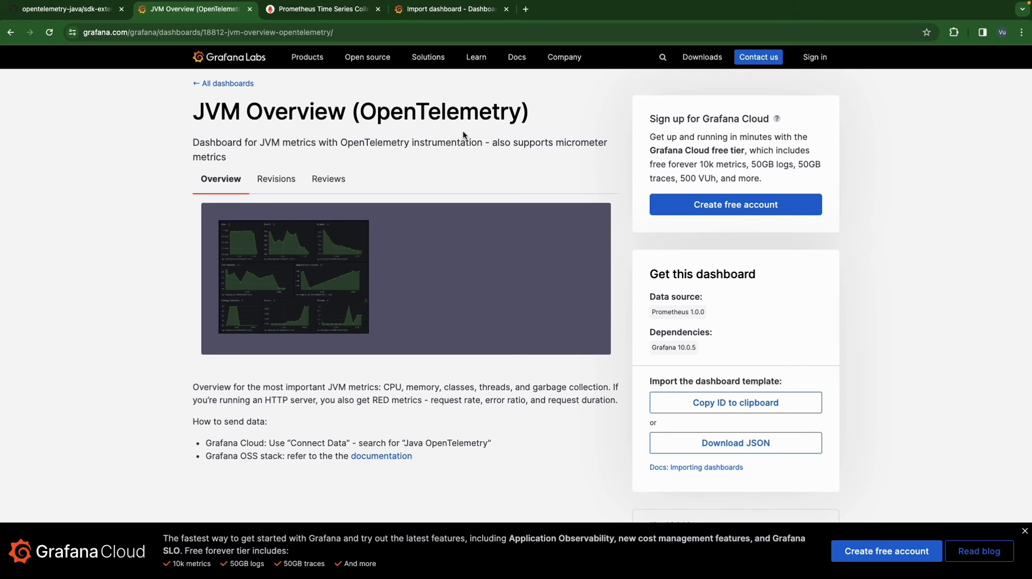
pyautogui.click(704, 403)
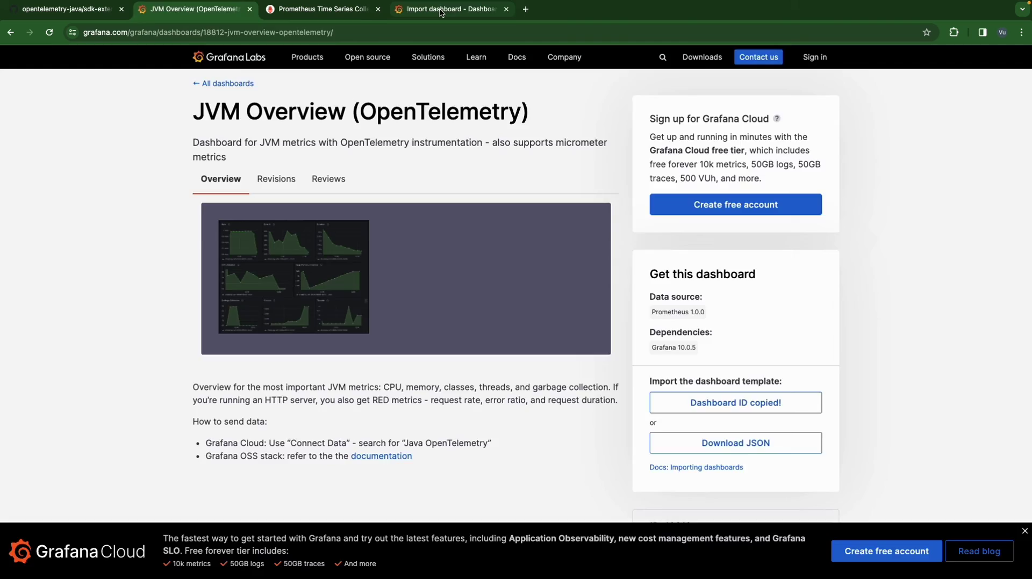
# - Load dashboard ID 18812 and import it with Prometheus as the data source
pyautogui.click(446, 9)
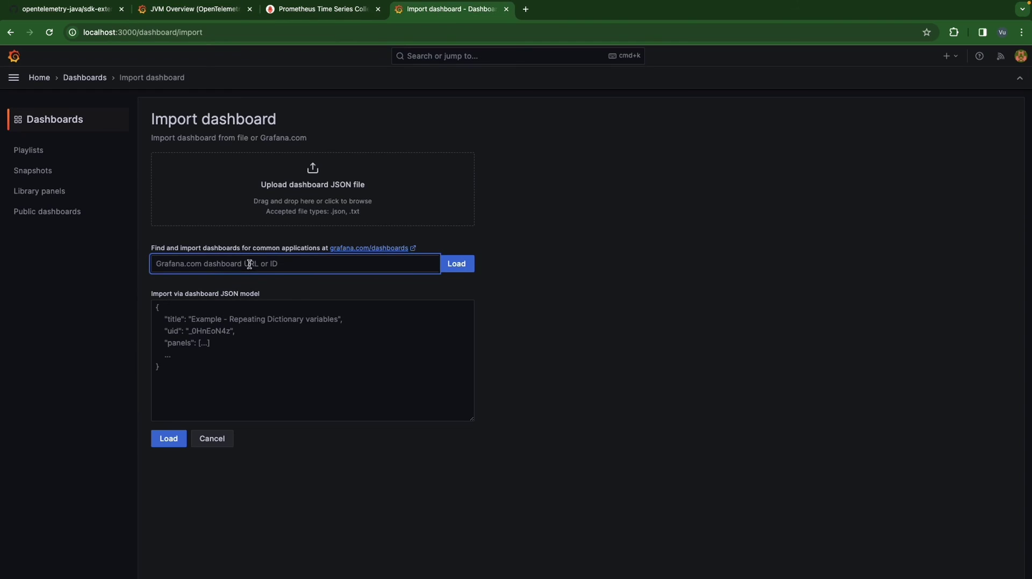
pyautogui.press('super+v')
pyautogui.click(456, 263)
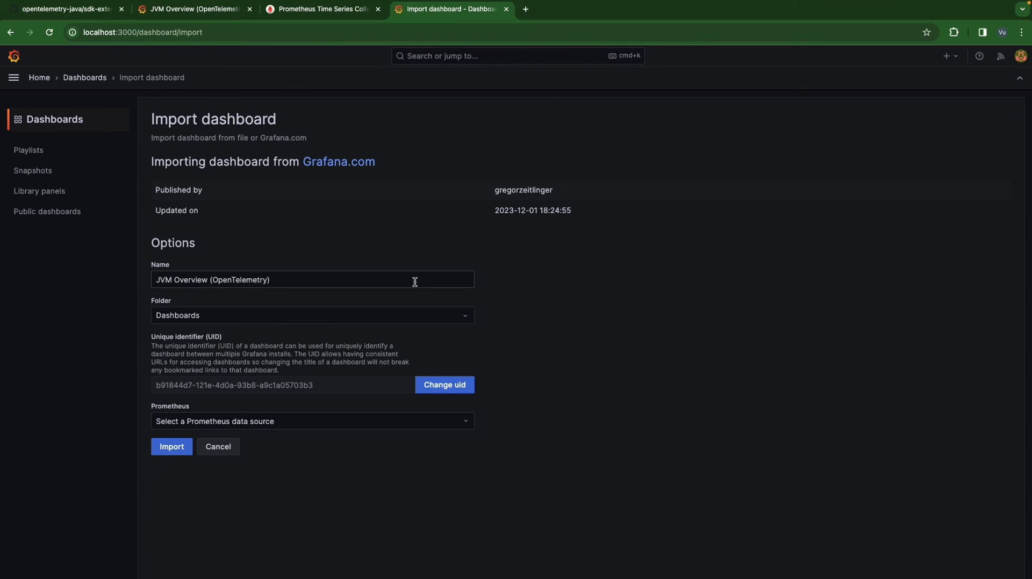
pyautogui.click(277, 423)
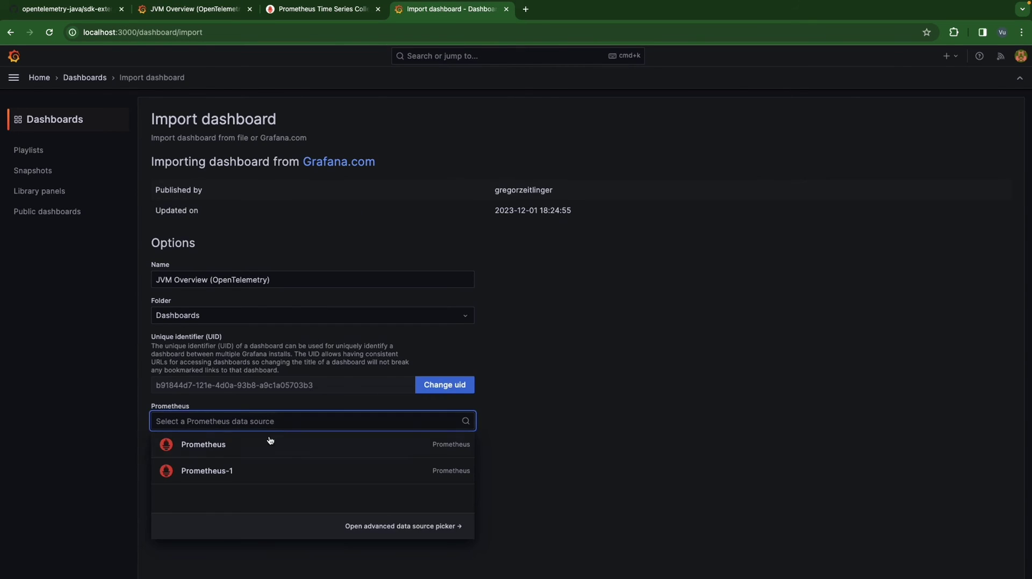
pyautogui.click(269, 443)
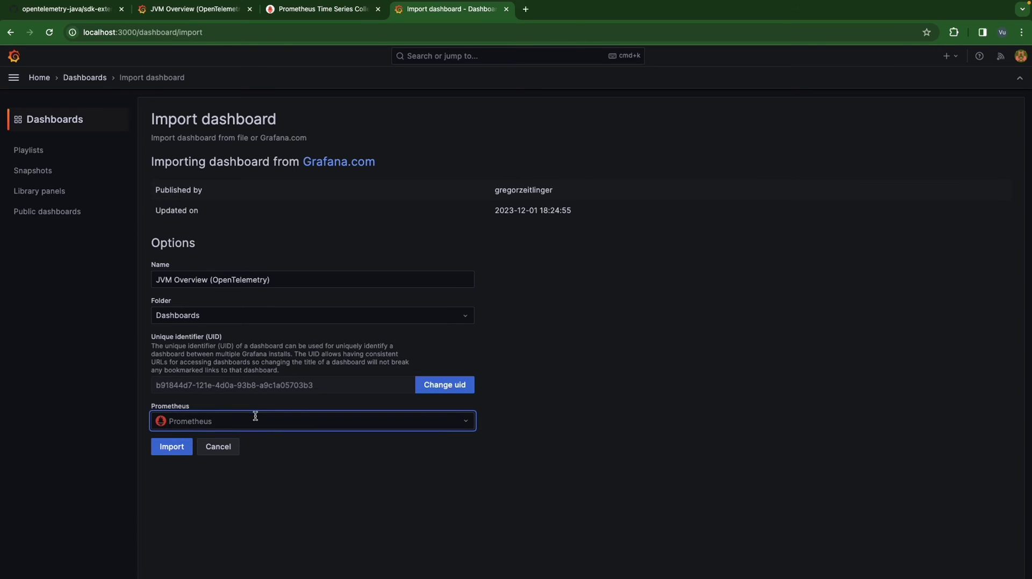
pyautogui.click(169, 422)
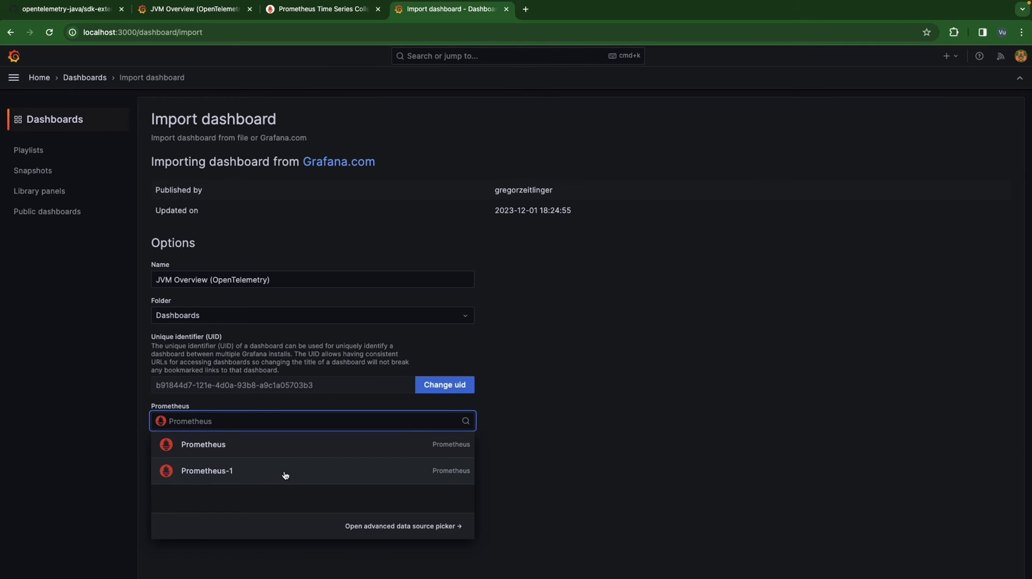
pyautogui.click(307, 446)
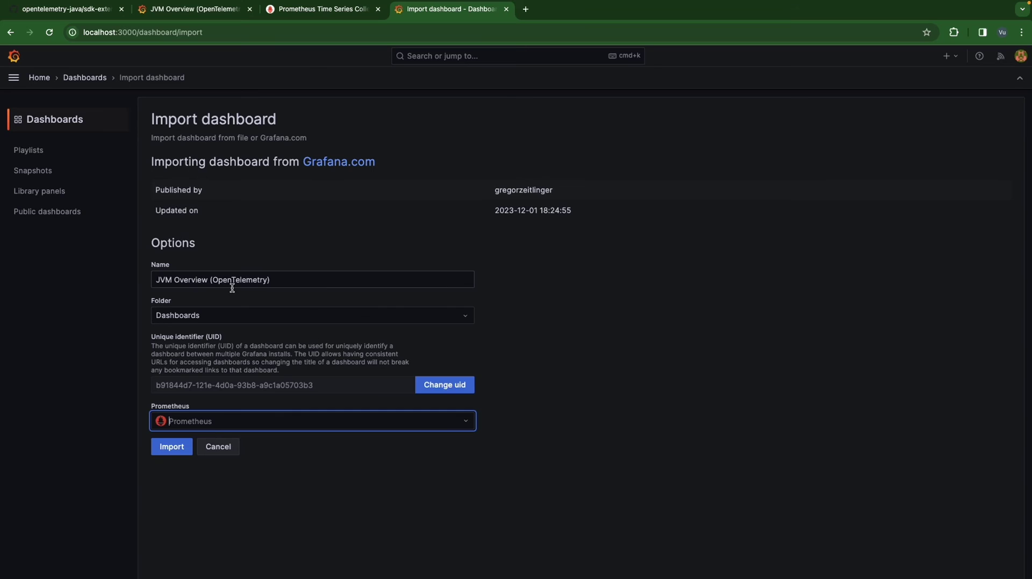
pyautogui.click(180, 447)
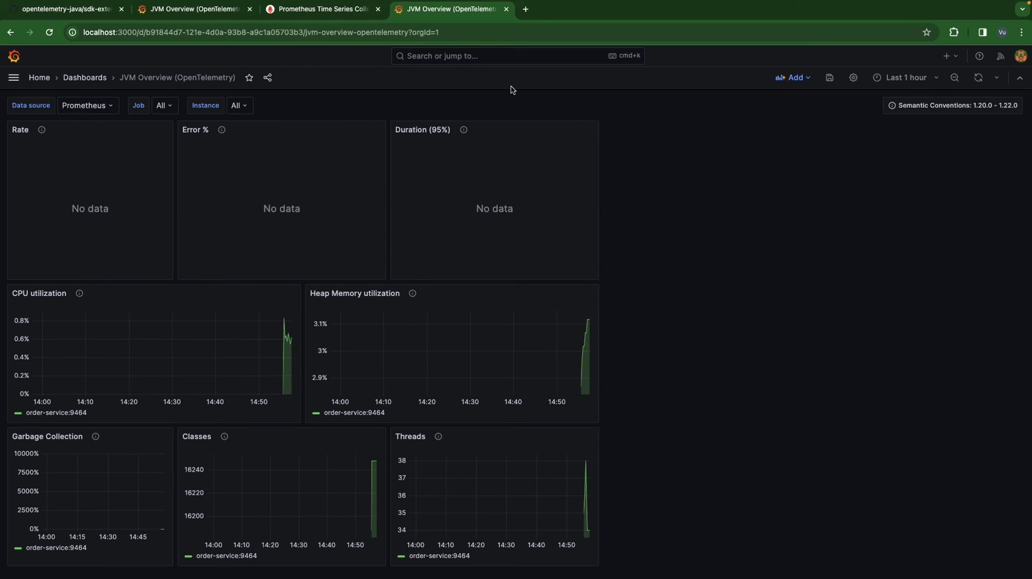
# - Load localhost:8080/orders/1 in a new browser tab
pyautogui.click(527, 15)
pyautogui.write('ht')
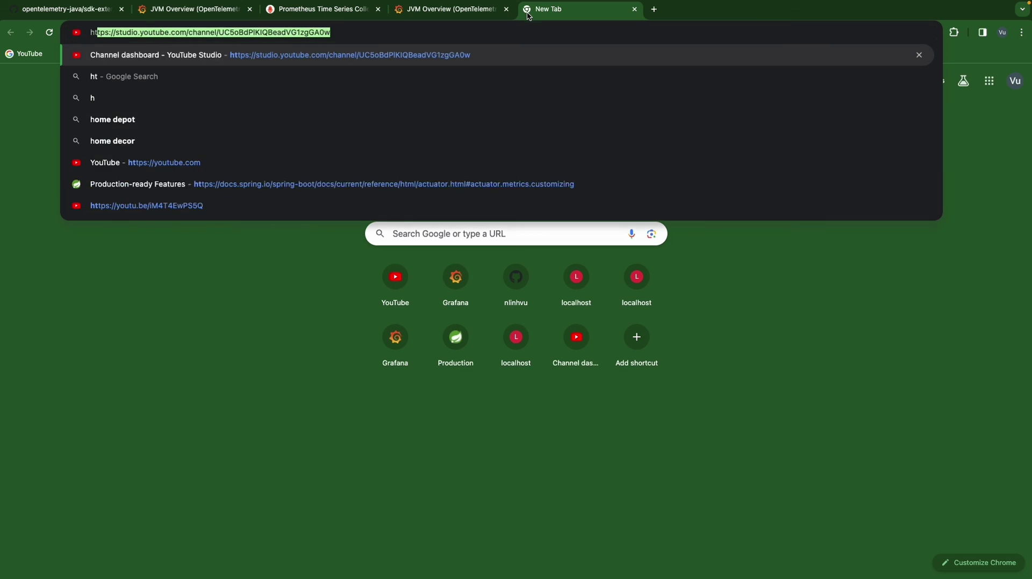
pyautogui.press('BackSpace')
pyautogui.press('BackSpace')
pyautogui.press('BackSpace')
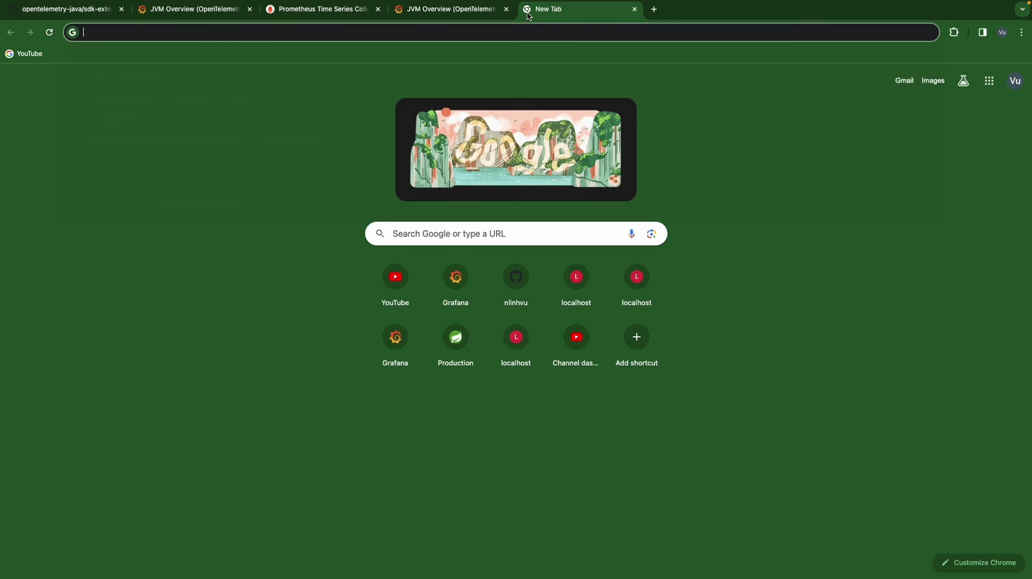
pyautogui.write('loca')
pyautogui.press('Right')
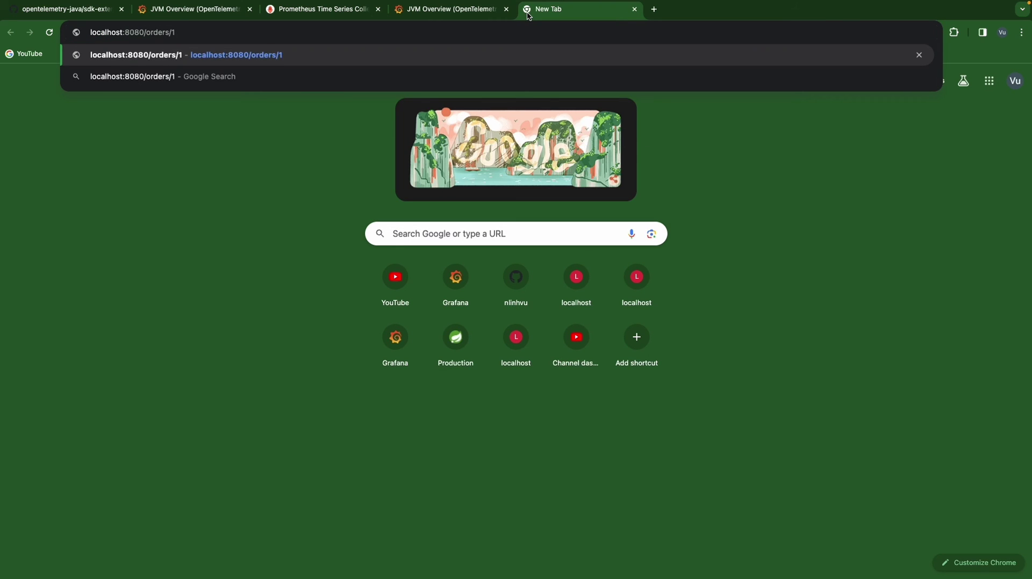
pyautogui.press('Return')
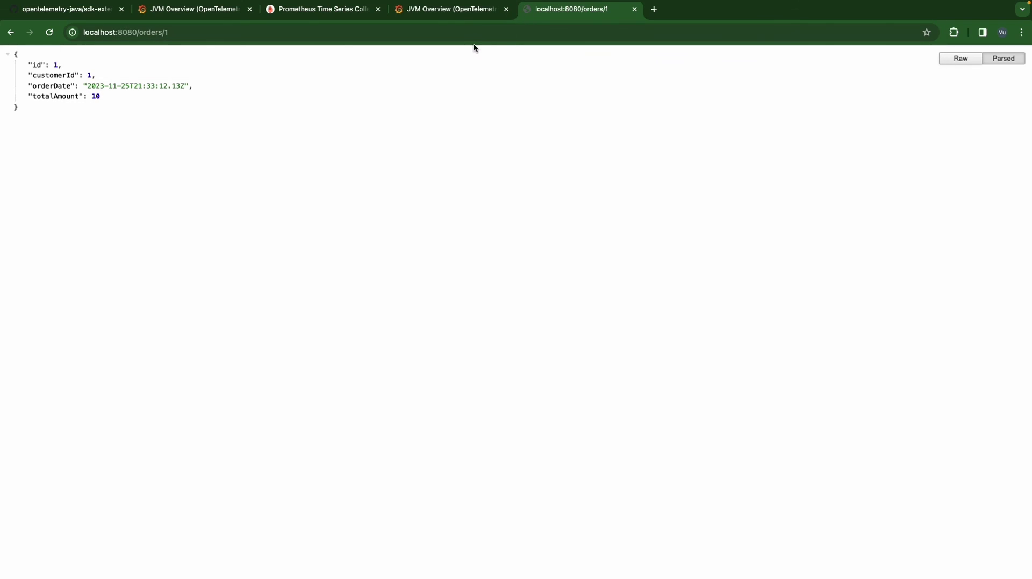
# - Request orders 3, 2 and 1 again, then go back to the JVM Overview dashboard
pyautogui.click(270, 33)
pyautogui.click(238, 32)
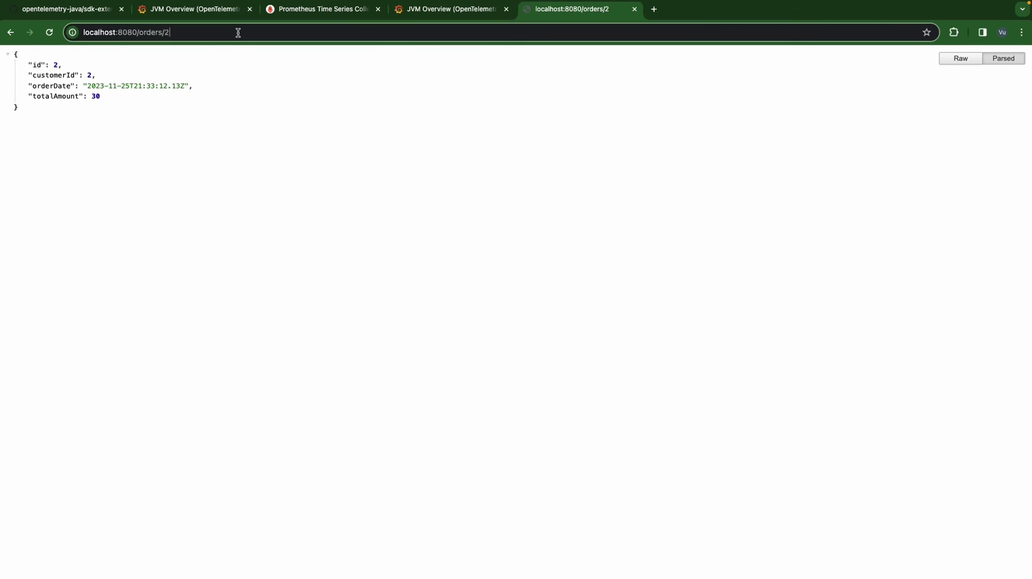
pyautogui.click(238, 32)
pyautogui.press('BackSpace')
pyautogui.write('1')
pyautogui.press('Return')
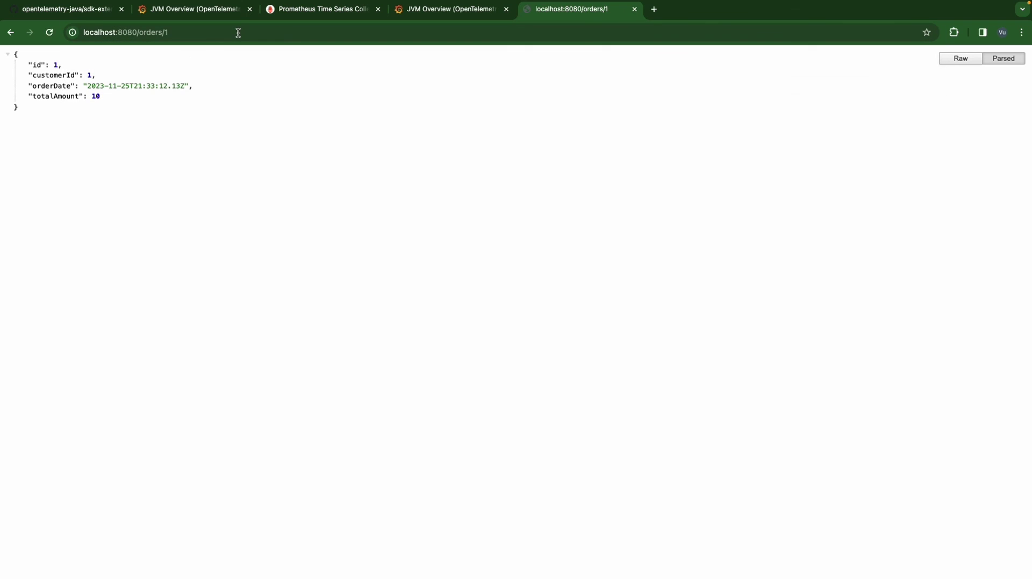
pyautogui.click(238, 33)
pyautogui.click(325, 55)
pyautogui.click(425, 10)
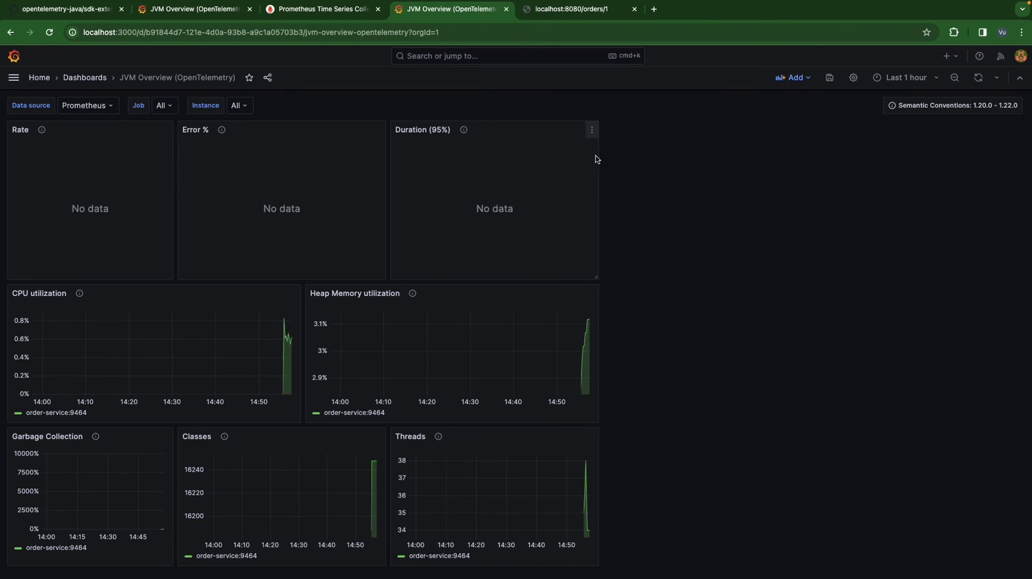
# - Refresh the JVM Overview dashboard so the Rate, Error % and Duration panels pull new data
pyautogui.click(938, 79)
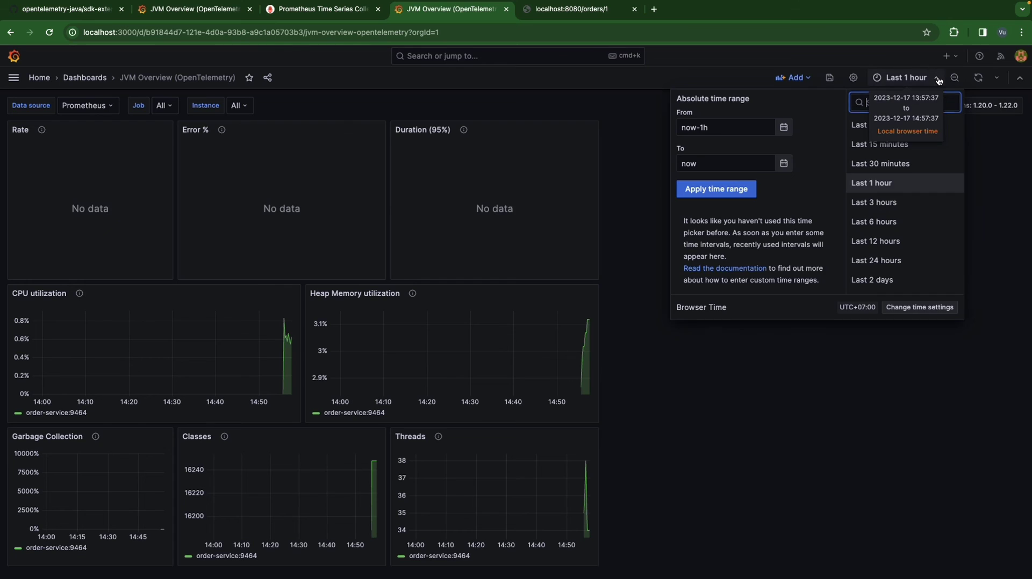
pyautogui.click(987, 197)
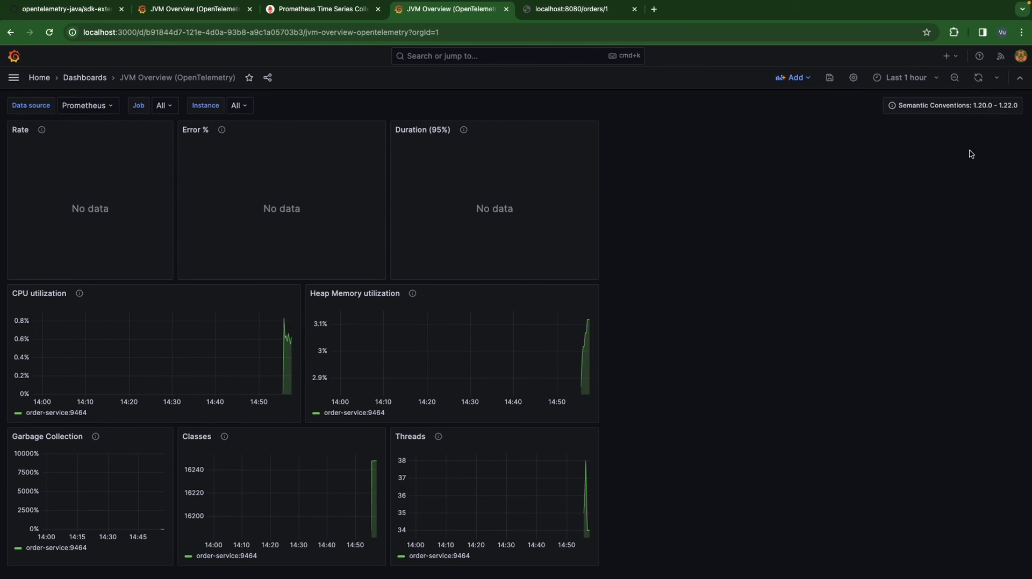
pyautogui.click(979, 81)
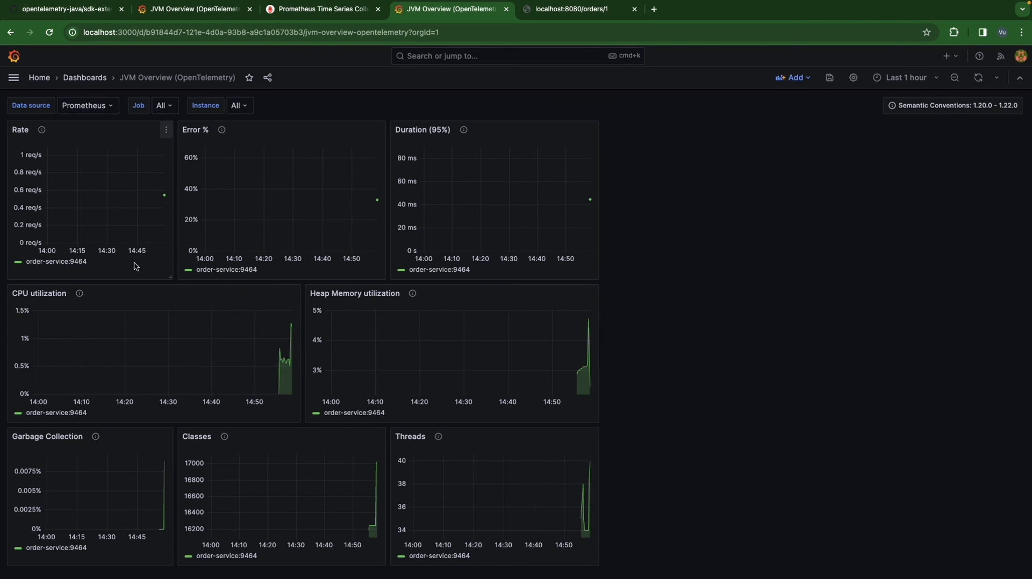
# - Request localhost:8080/orders/3 to trigger a 500 error, then return to Grafana
pyautogui.moveTo(165, 198)
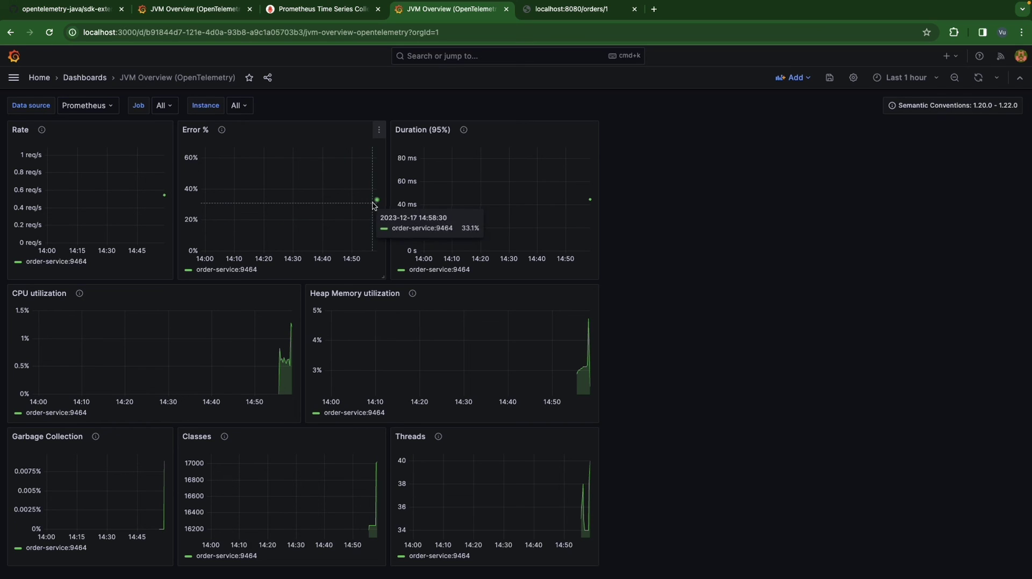
pyautogui.moveTo(377, 203)
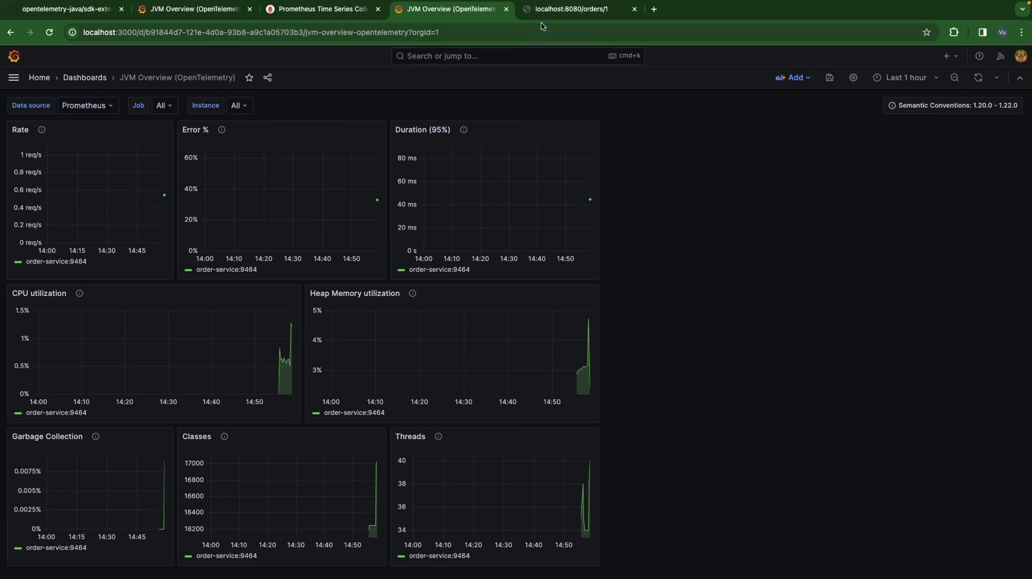
pyautogui.click(559, 9)
pyautogui.click(197, 37)
pyautogui.press('BackSpace')
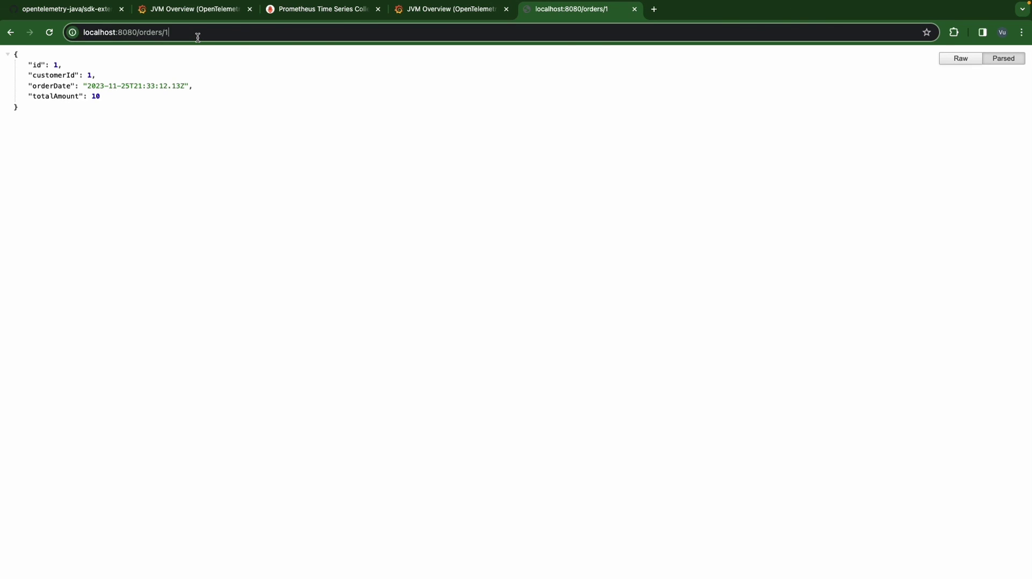
pyautogui.write('3')
pyautogui.press('Return')
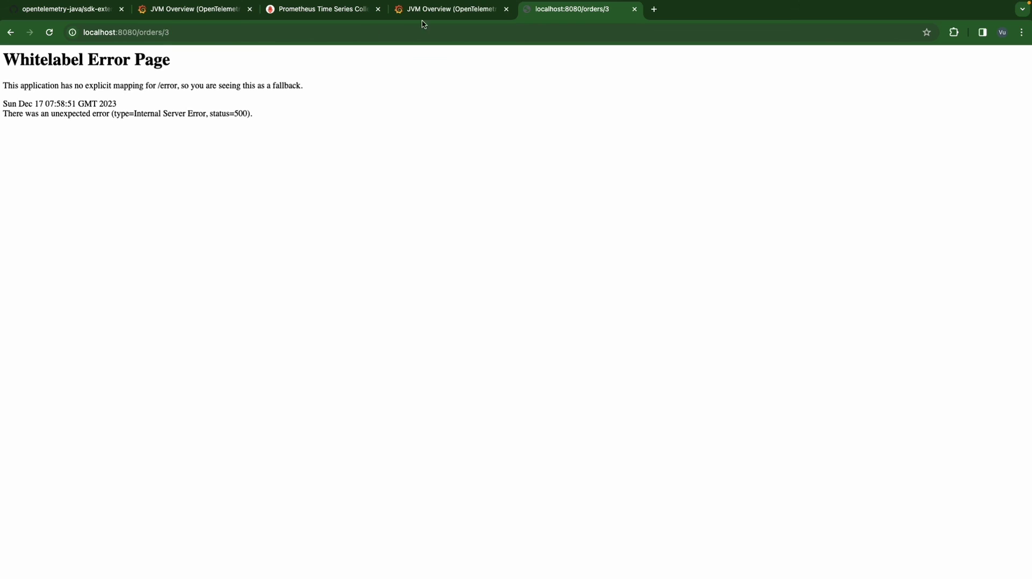
pyautogui.click(438, 12)
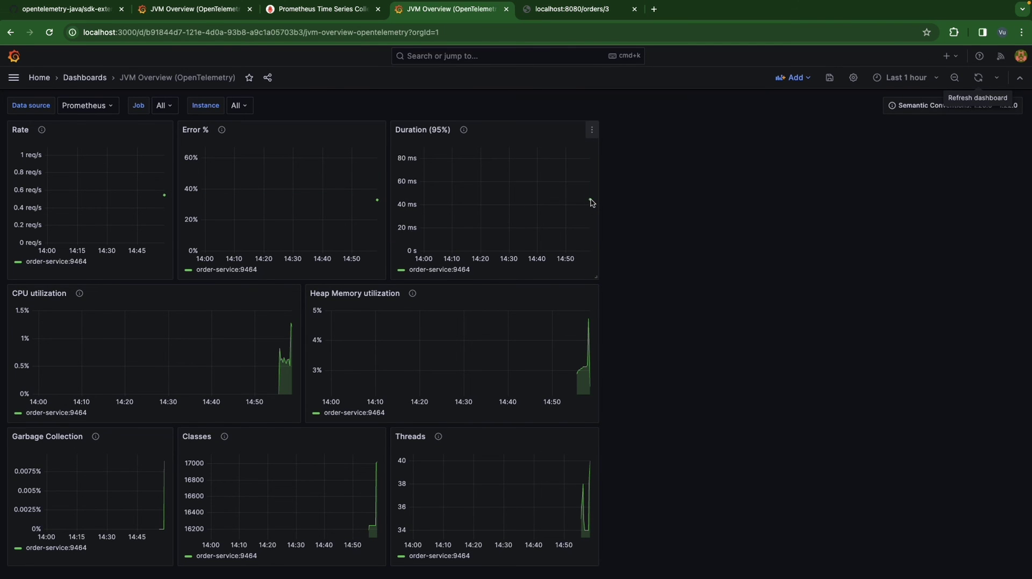
pyautogui.moveTo(590, 202)
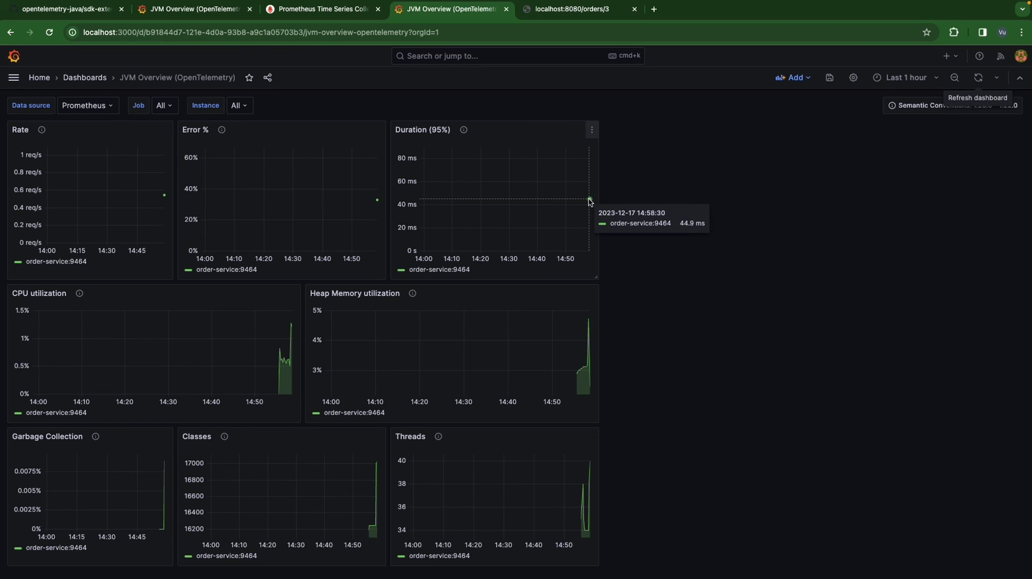